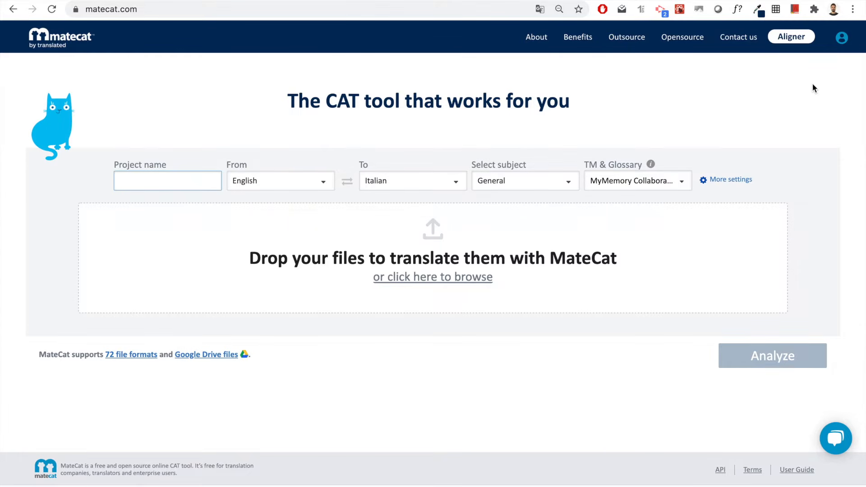
- Open the sign-in dialog from the user icon and choose to sign in with Google
click(841, 37)
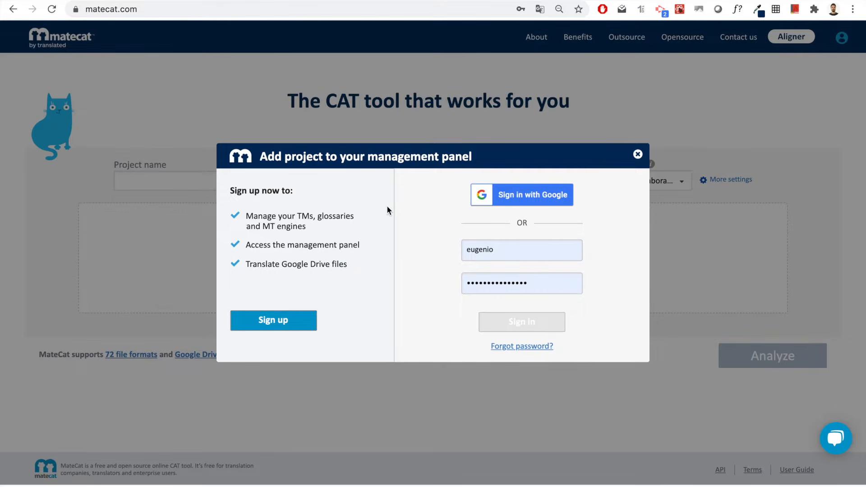
click(530, 200)
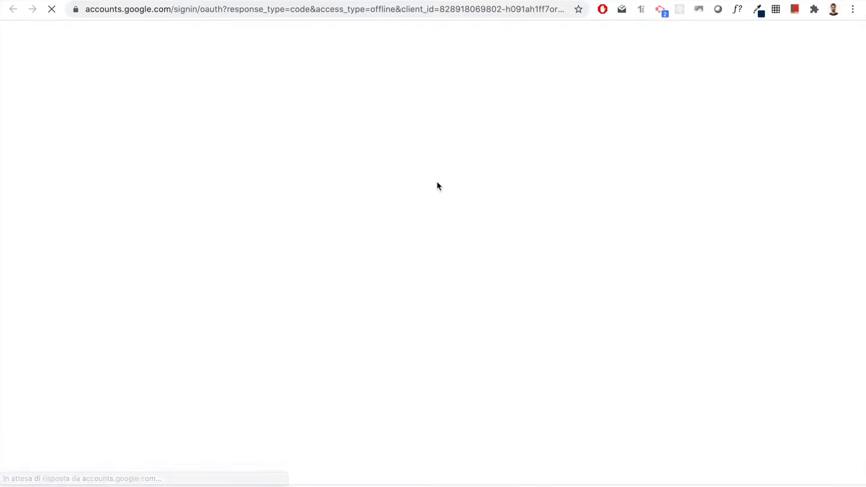
- Choose the third Google account and allow MateCat access to it
click(412, 267)
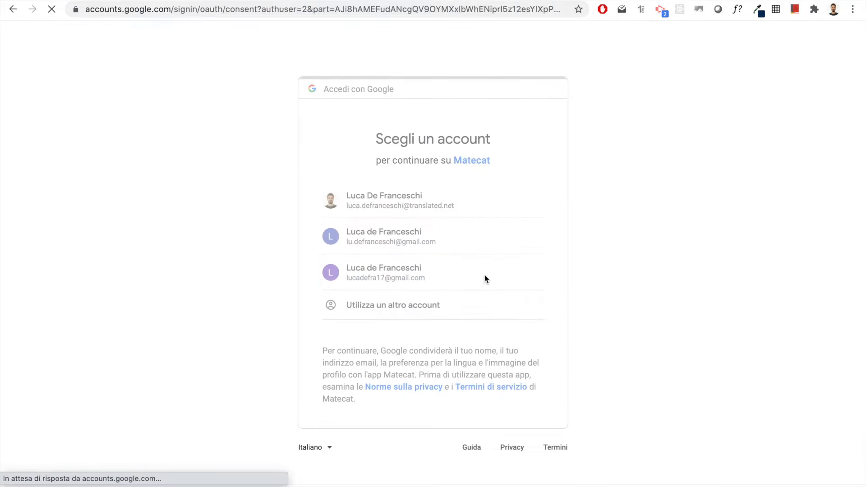
click(518, 435)
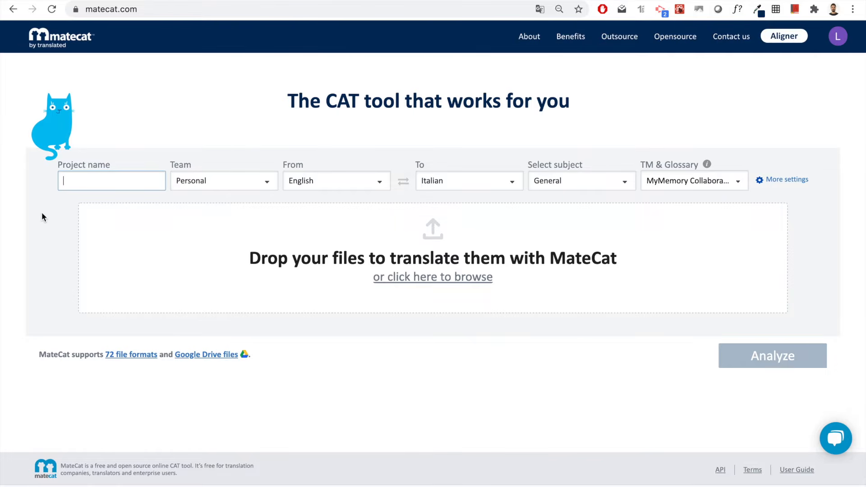
- Create project 'Tutorial' with Demo tutorial file.docx, analyse it and open it in the translation editor
text(Tutorial)
drag(72, 485, 361, 271)
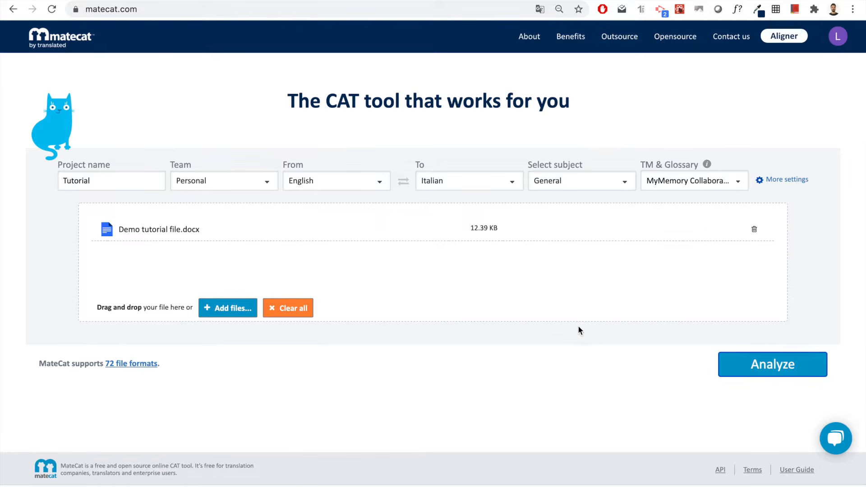
click(775, 373)
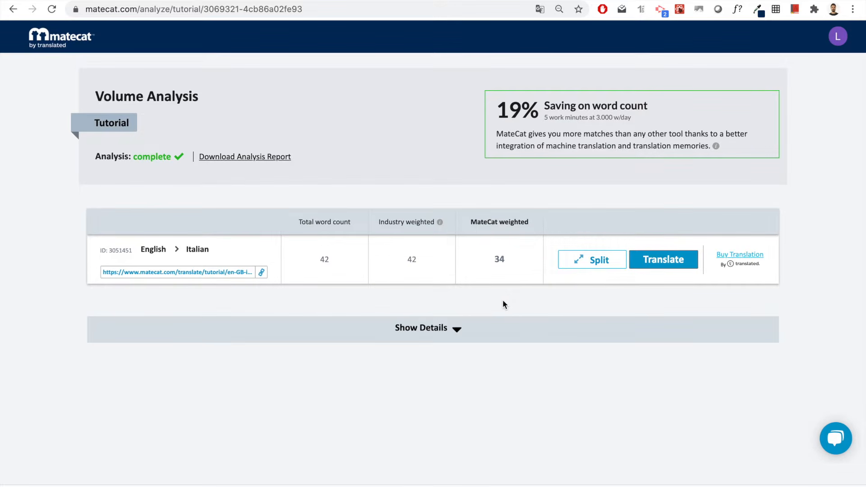
click(662, 265)
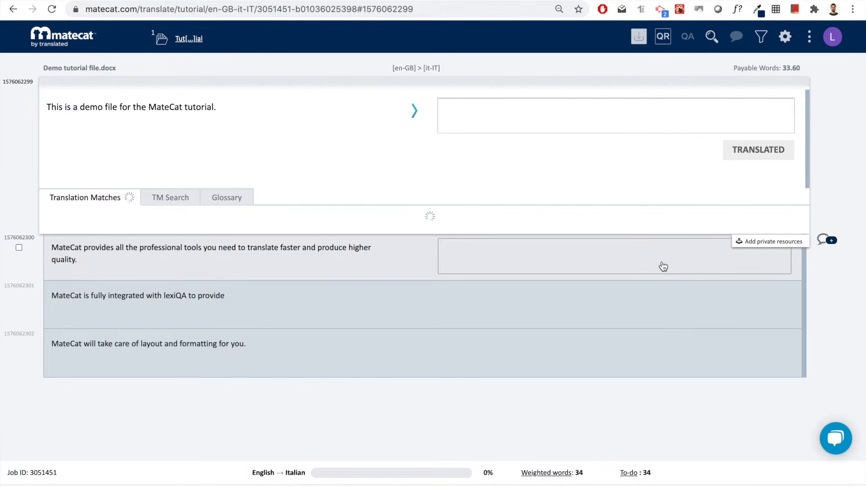
click(801, 143)
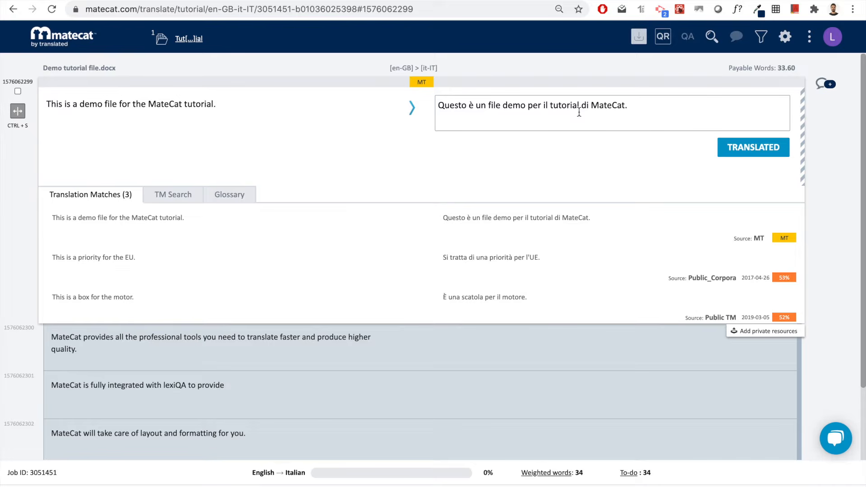
- Replace 'demo' with 'dimostrativo' in the first segment's translation and confirm it as translated
click(514, 105)
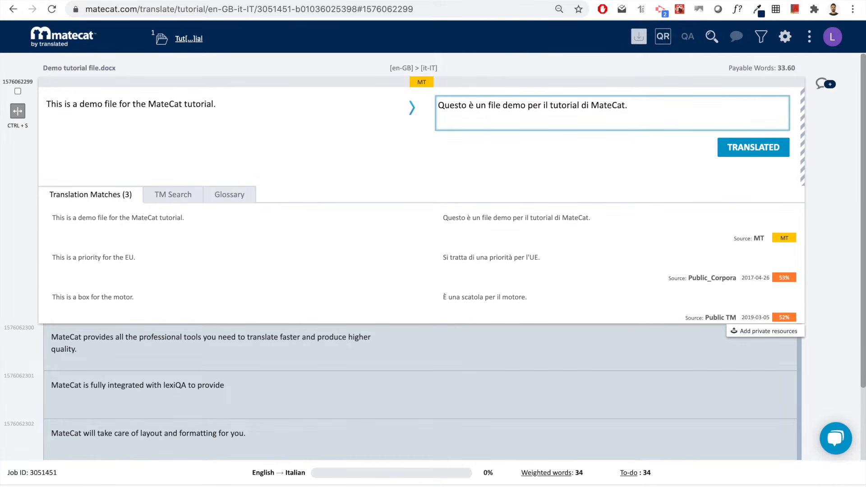
key(super+shift+Left)
key(Right)
key(BackSpace)
key(BackSpace)
key(BackSpace)
key(BackSpace)
text(dimostrativo)
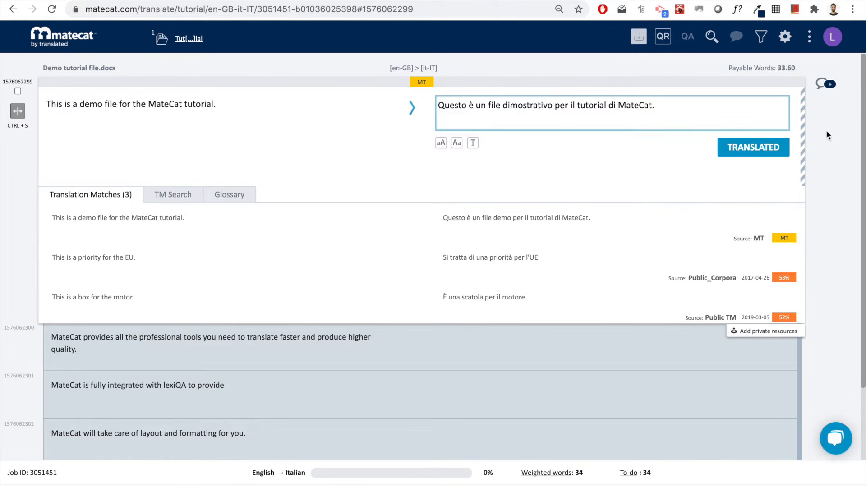
click(706, 104)
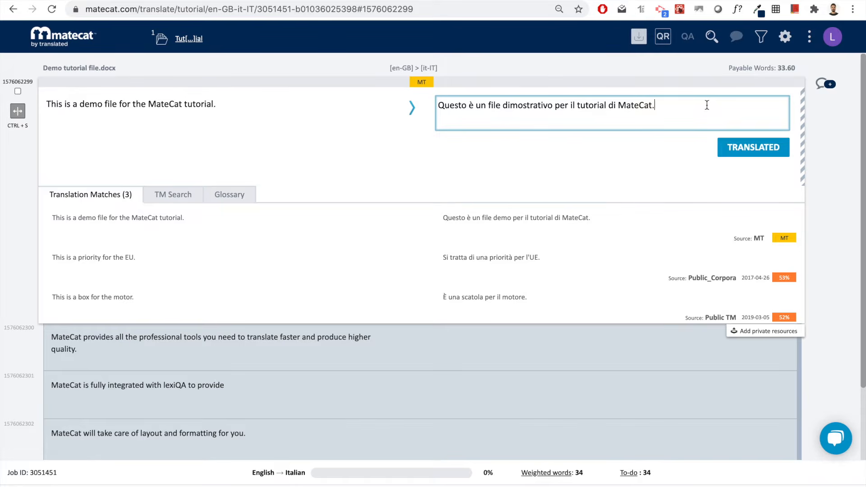
click(753, 147)
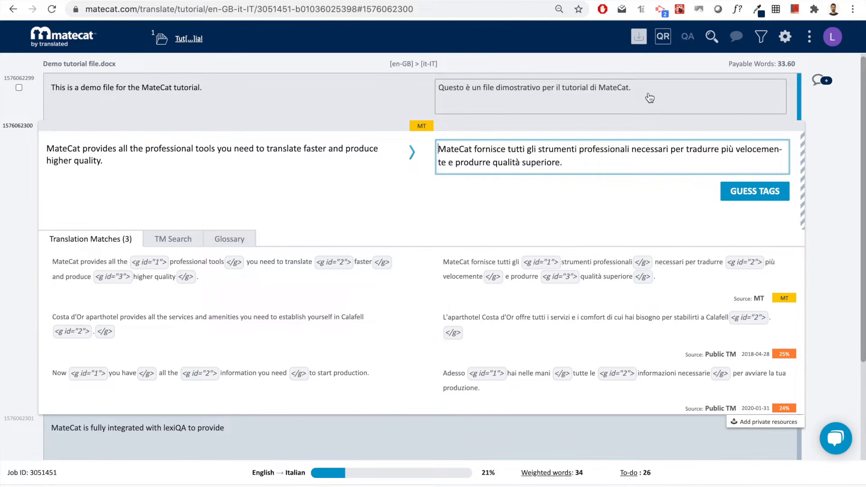
- Restore the source tags in the second segment's translation using Guess Tags
scroll(640, 99, down, 1)
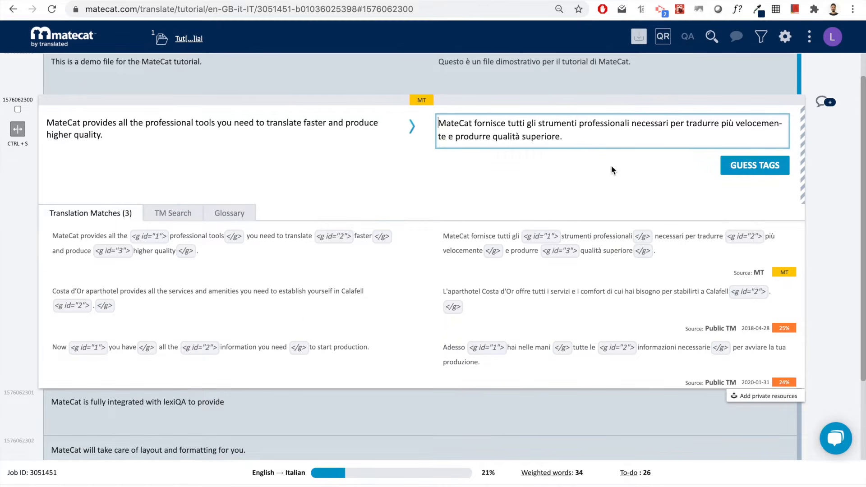
scroll(550, 272, down, 2)
scroll(550, 272, up, 2)
scroll(551, 273, down, 1)
scroll(550, 272, up, 1)
scroll(550, 272, up, 1)
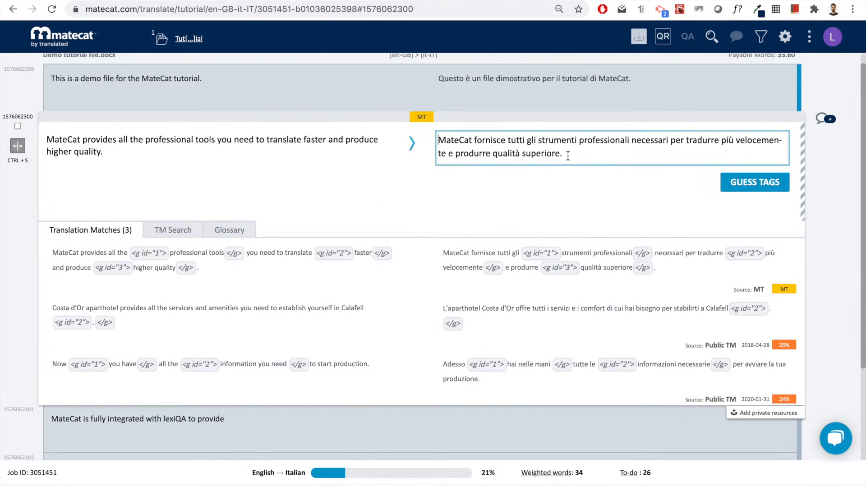
mouse_move(637, 44)
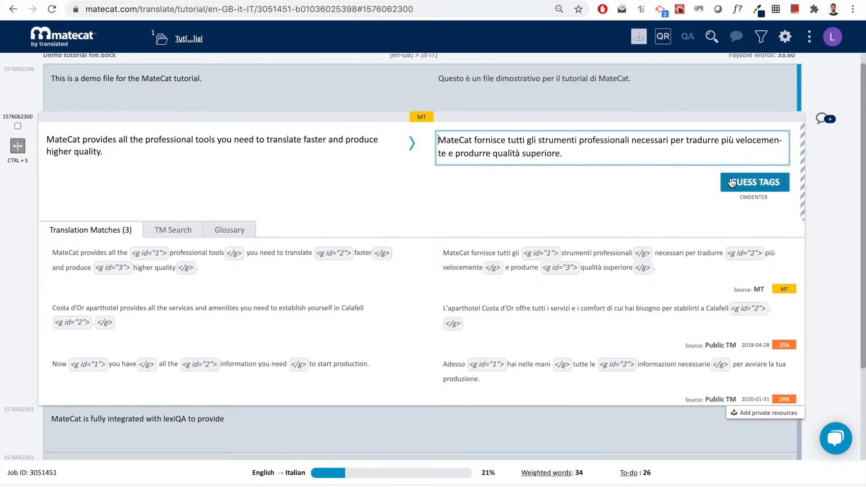
click(757, 187)
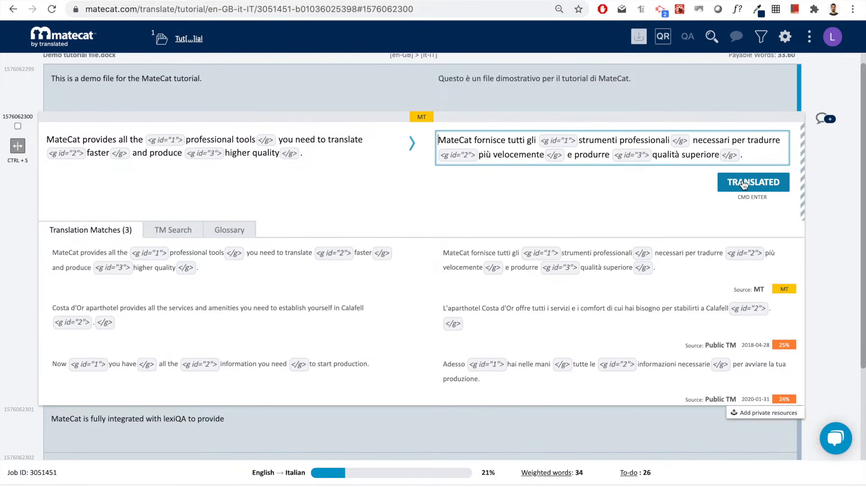
- Confirm the second, third and fourth segments as translated, reaching 100%
click(761, 186)
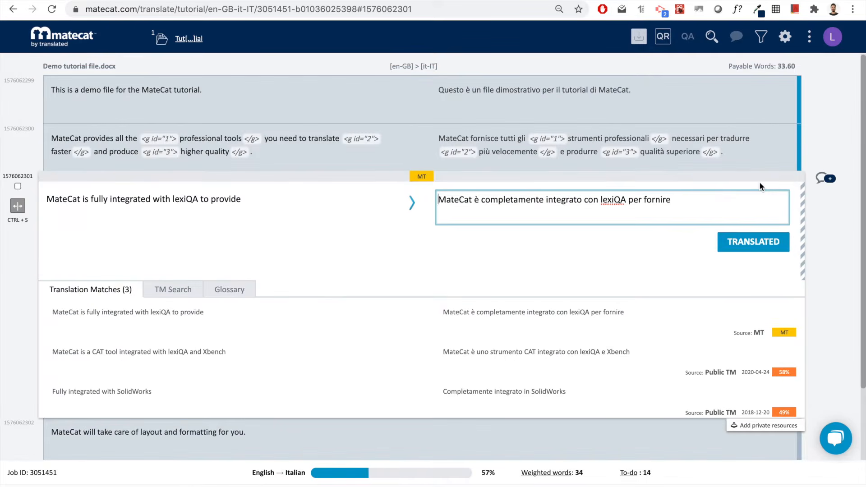
key(super+Return)
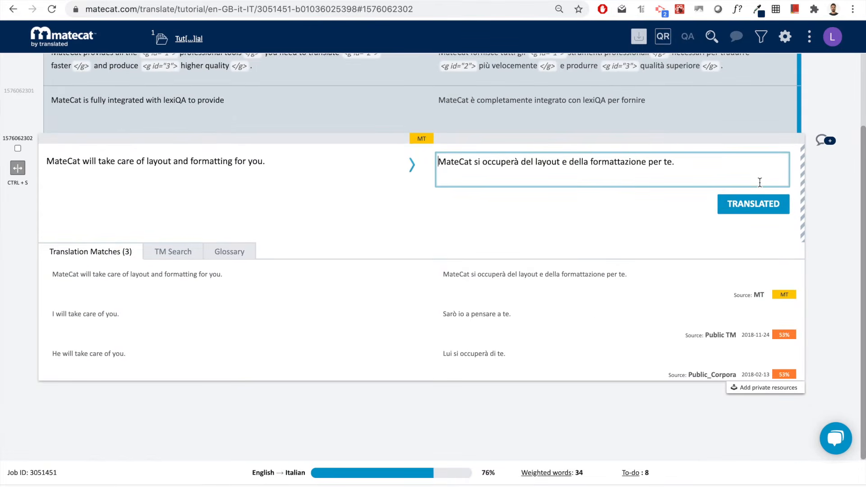
click(761, 196)
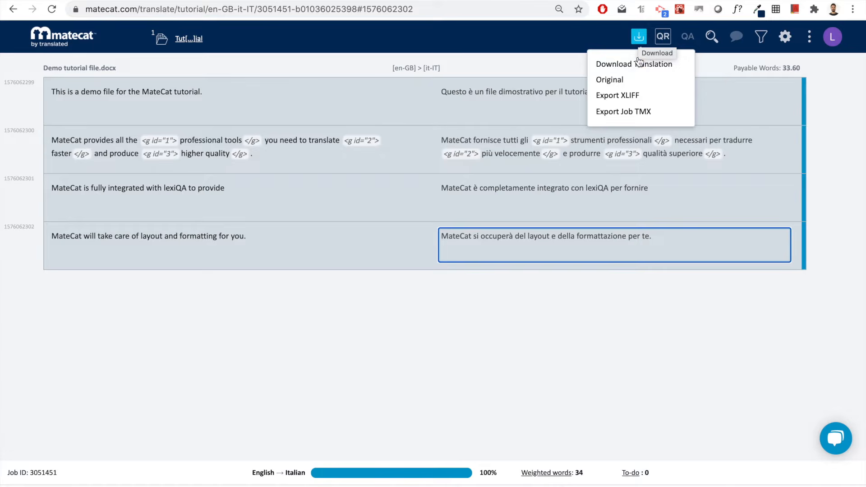
- Download the translated Demo tutorial file.docx and return to the MateCat home page
click(633, 64)
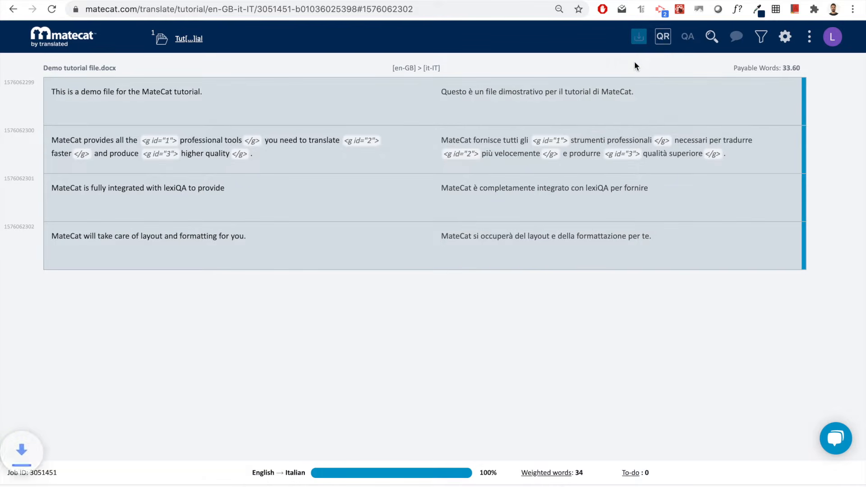
mouse_move(77, 485)
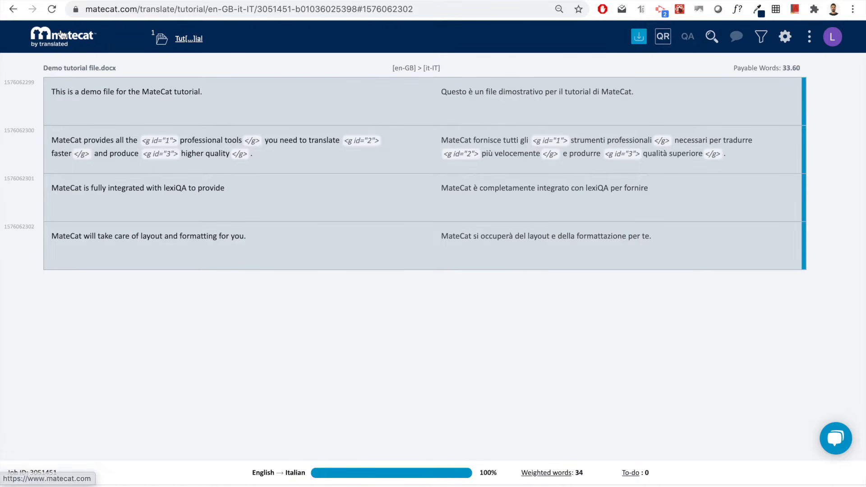
click(59, 45)
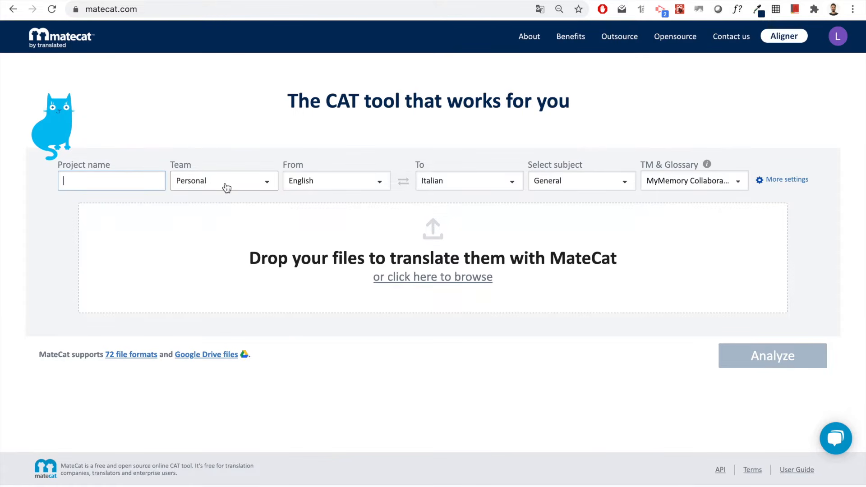
- Open the account menu and close it again, leaving the English→Italian project form
click(836, 47)
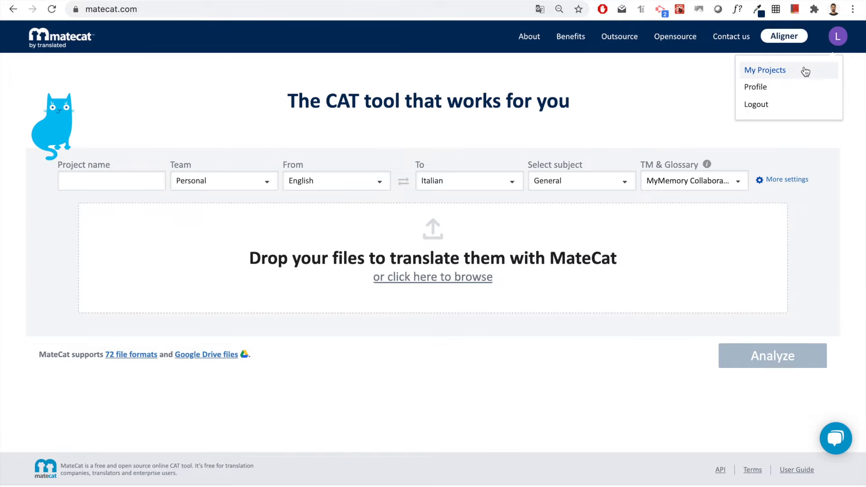
click(653, 123)
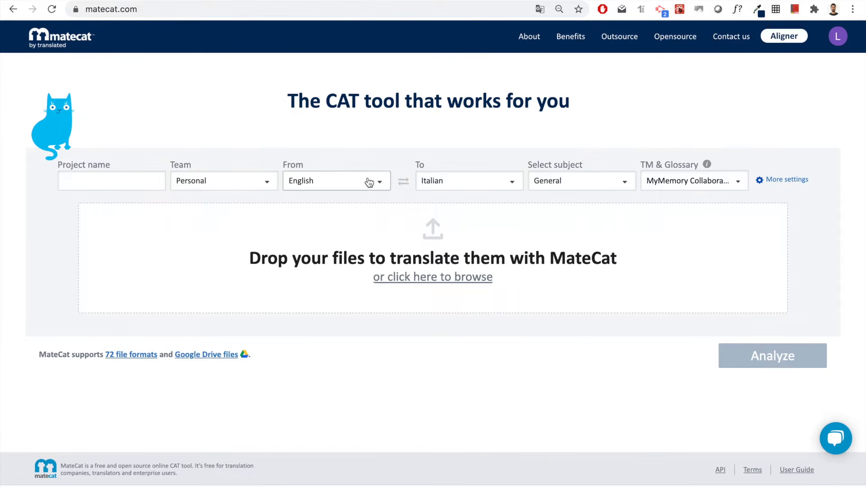
click(381, 183)
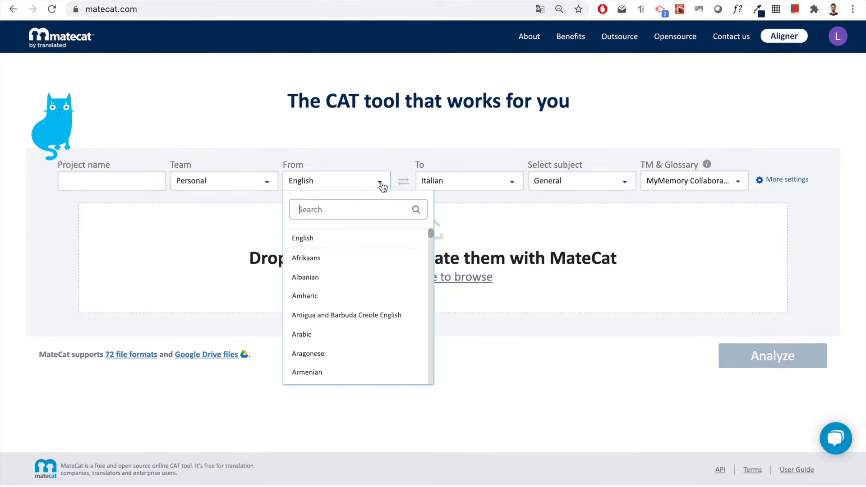
scroll(353, 293, down, 20)
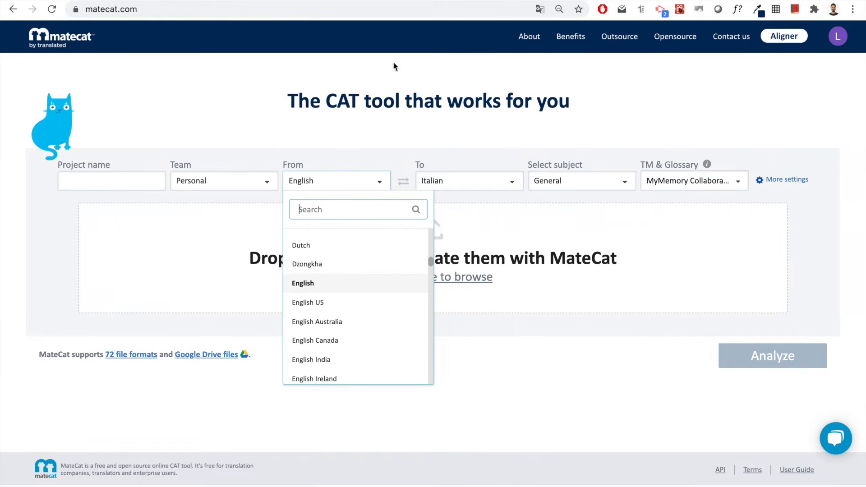
click(367, 148)
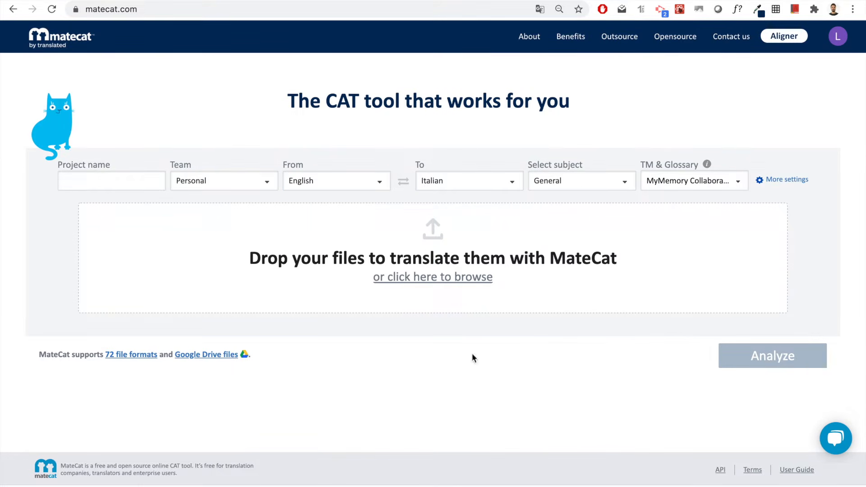
click(498, 186)
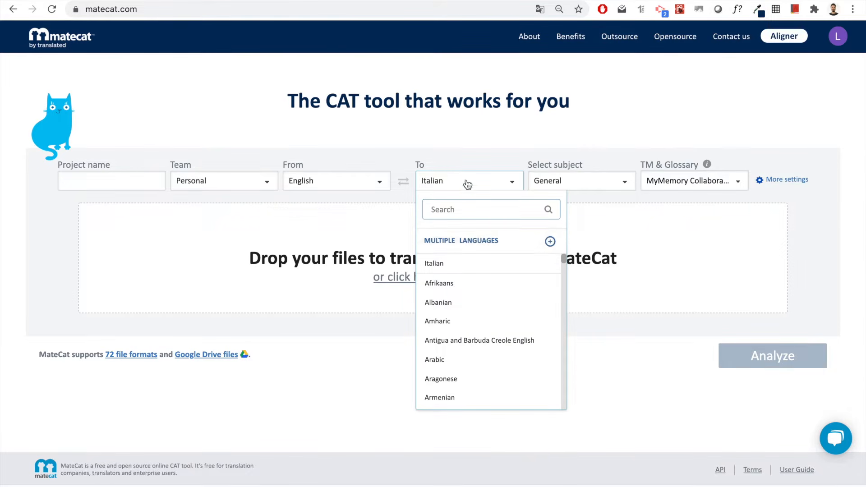
click(492, 243)
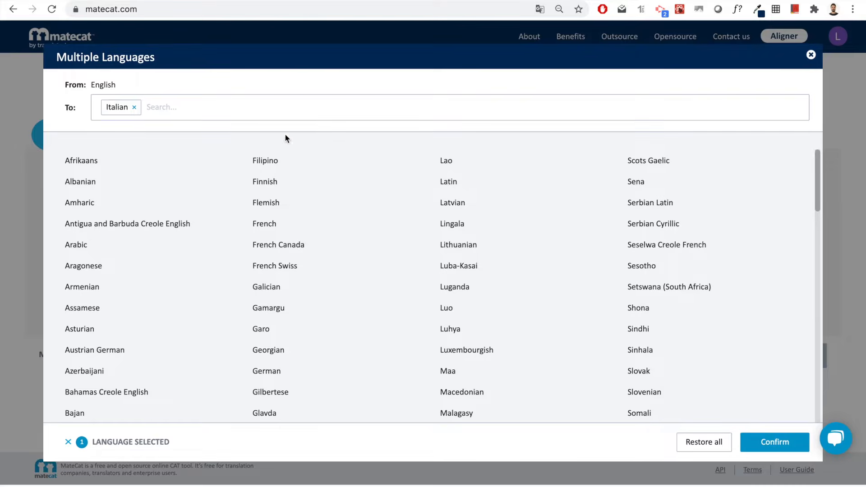
scroll(469, 307, down, 2)
scroll(468, 306, down, 7)
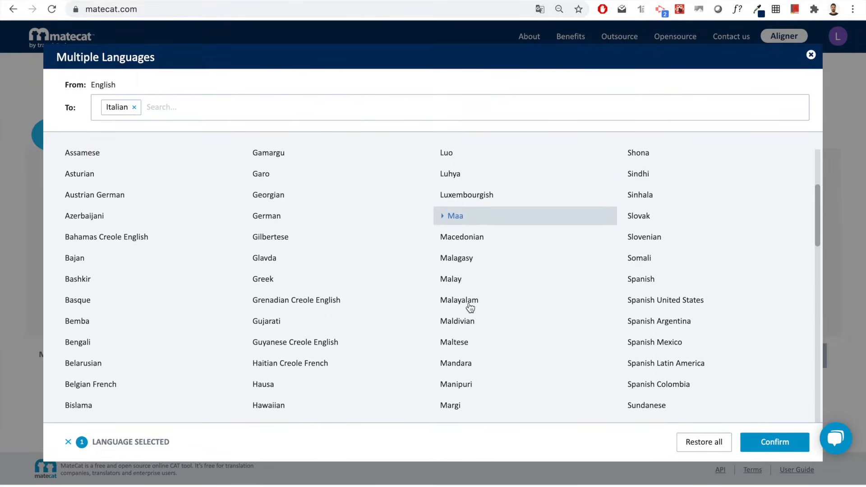
scroll(468, 306, up, 7)
scroll(470, 307, up, 2)
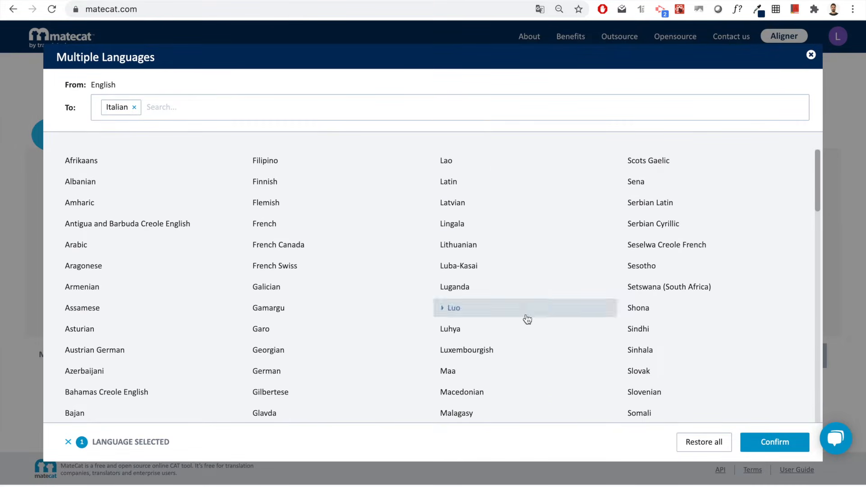
click(812, 55)
- Browse the subject list keeping General, then display the TM and glossary resources list
click(607, 186)
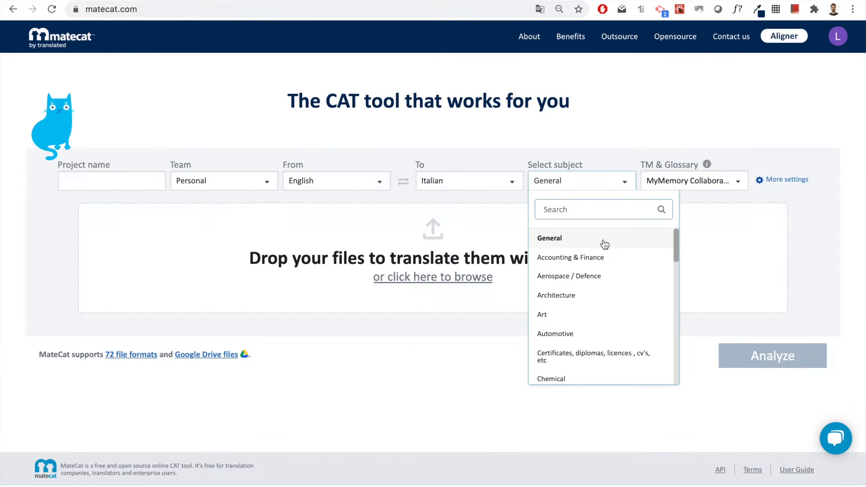
click(600, 153)
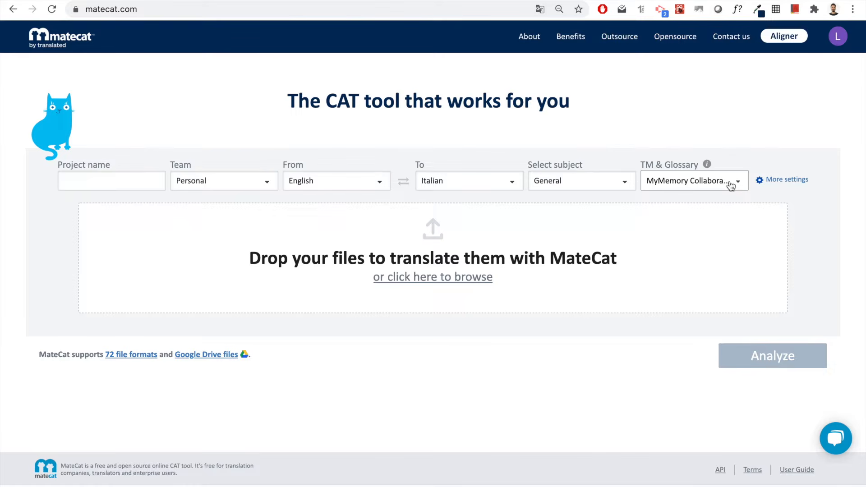
click(729, 184)
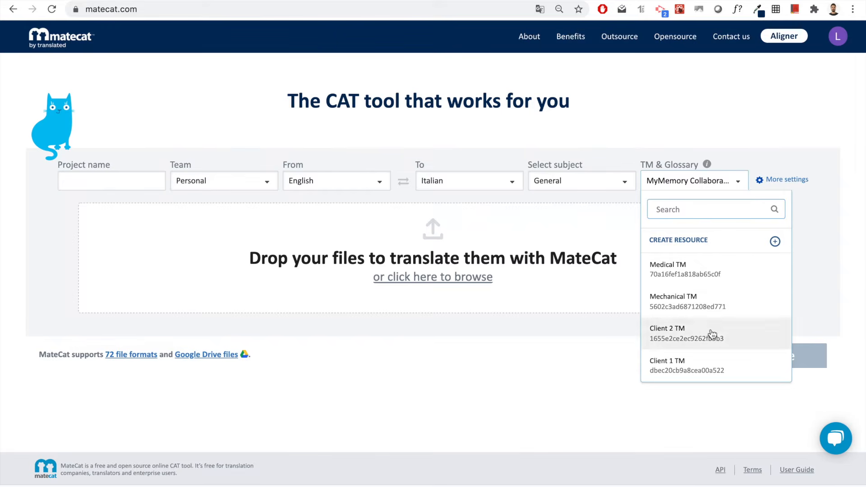
- Open the translation memory Settings panel via Create Resource
click(751, 247)
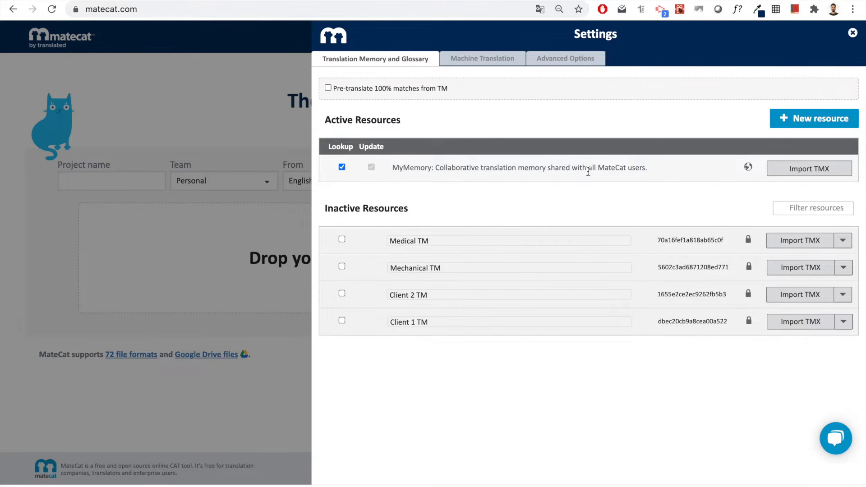
- Add a private TM named 'Insurance work TM' and activate Medical TM for this project
click(812, 119)
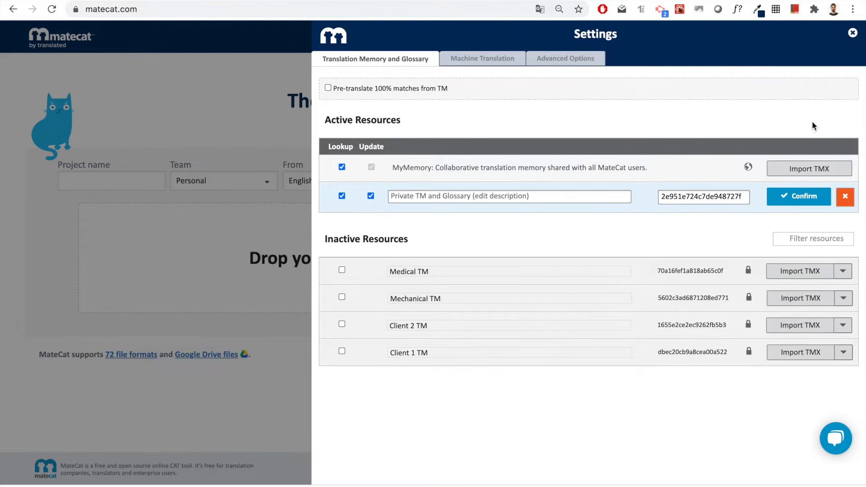
double_click(695, 194)
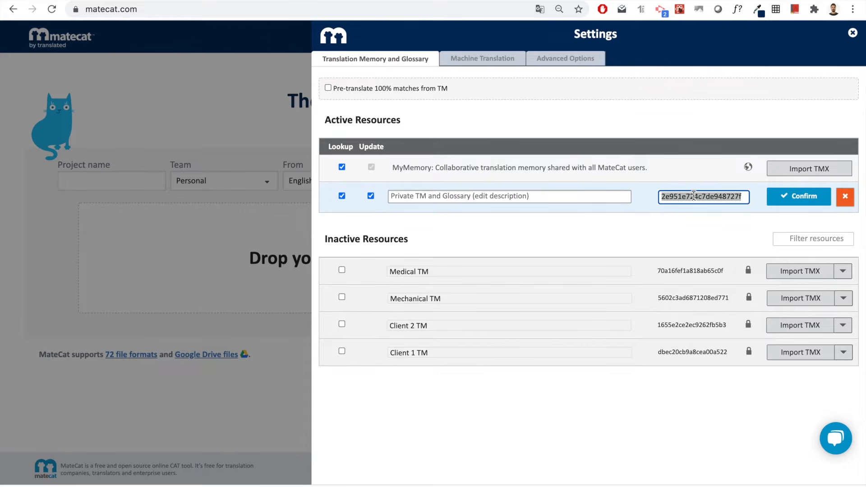
click(649, 203)
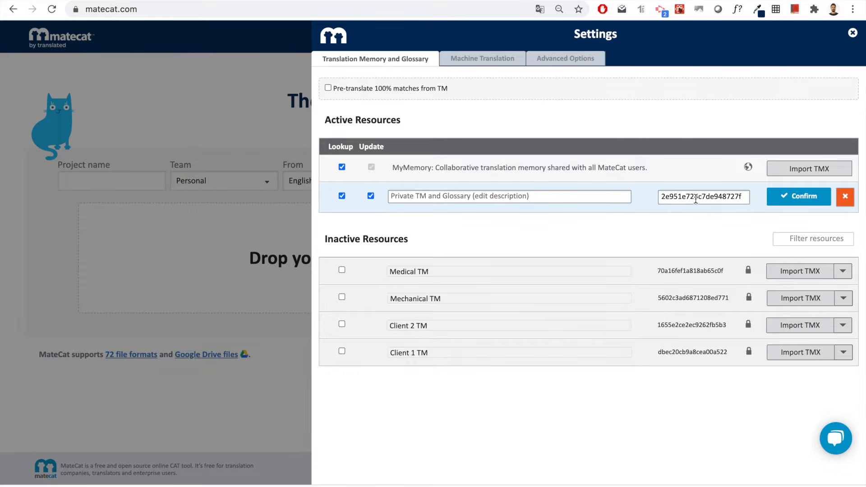
click(710, 195)
click(443, 195)
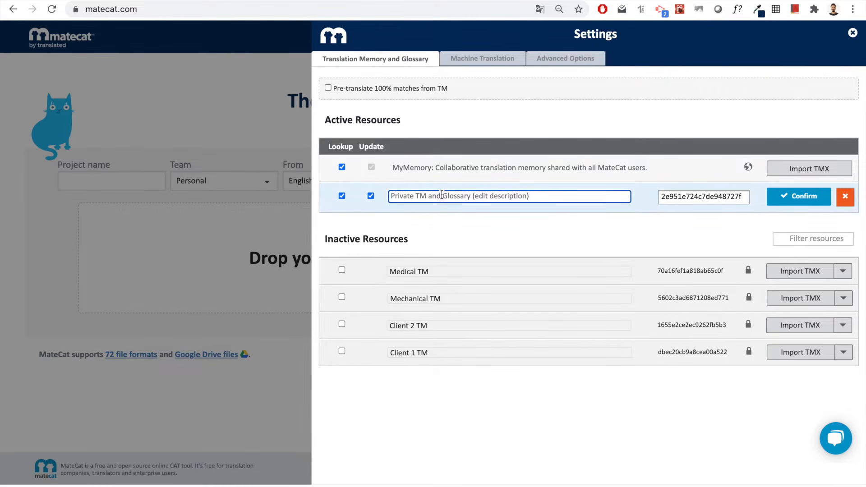
text(Insura)
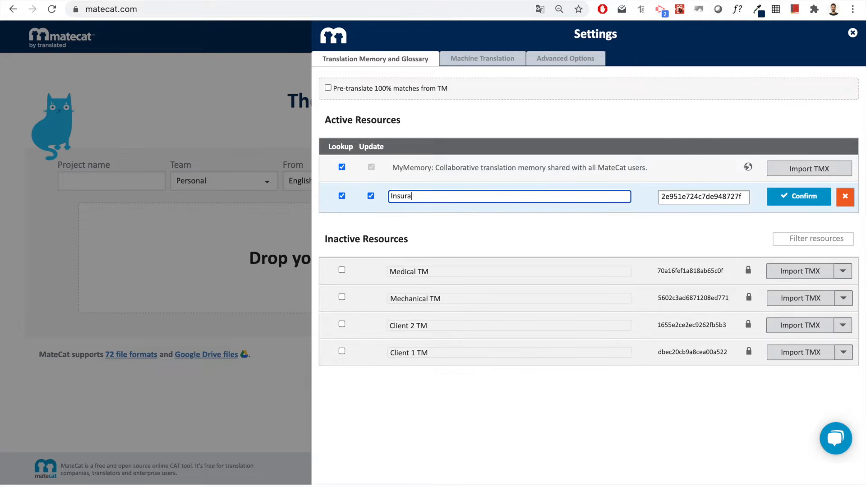
text(nce work TM)
click(788, 205)
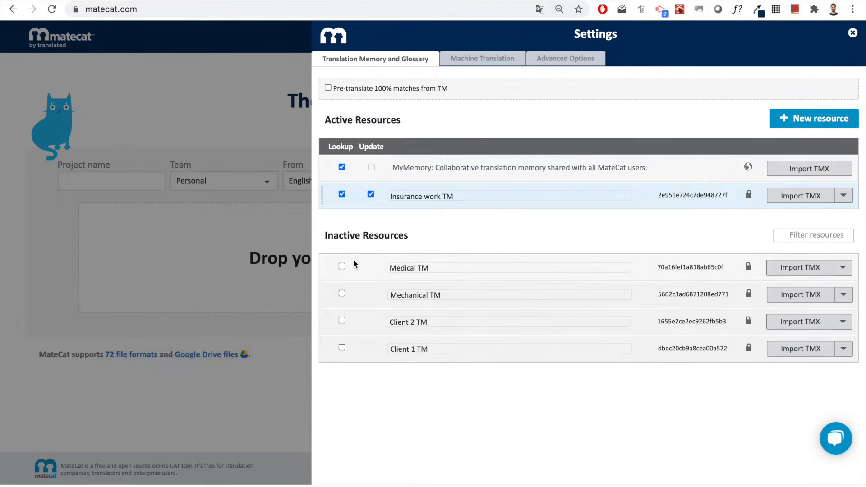
click(342, 266)
- Activate Mechanical TM, and toggle Medical TM's update and MyMemory's lookup off and back on
click(341, 293)
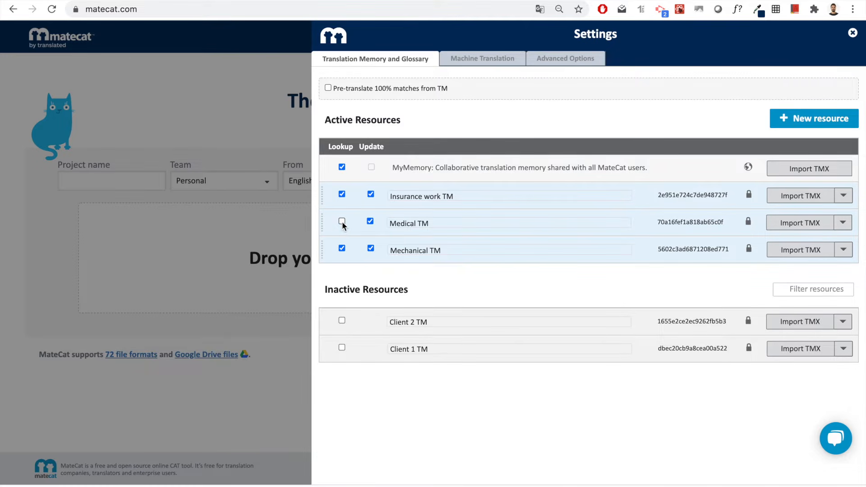
click(370, 222)
click(370, 222)
click(341, 168)
click(342, 168)
- Open the more-actions menu for Insurance work TM, then close it again
click(842, 195)
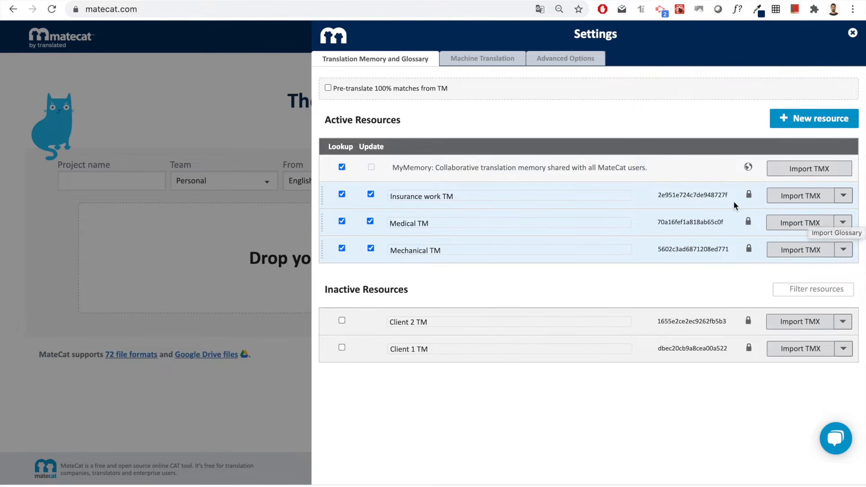
click(841, 196)
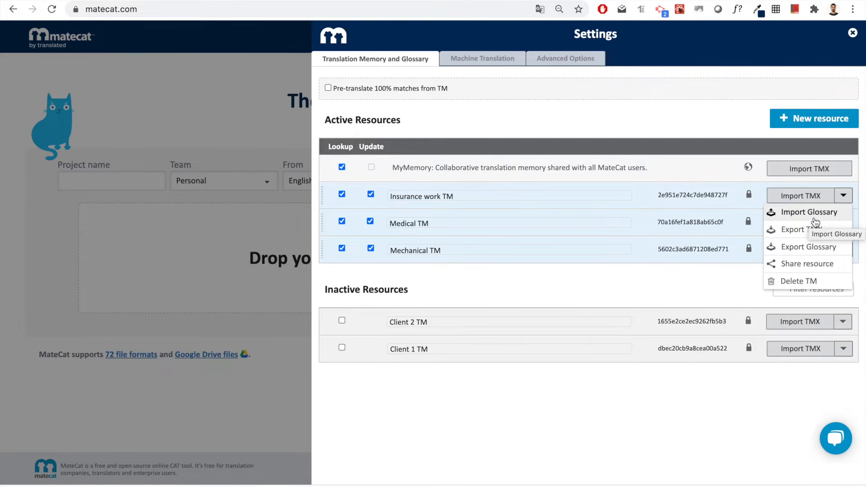
click(721, 194)
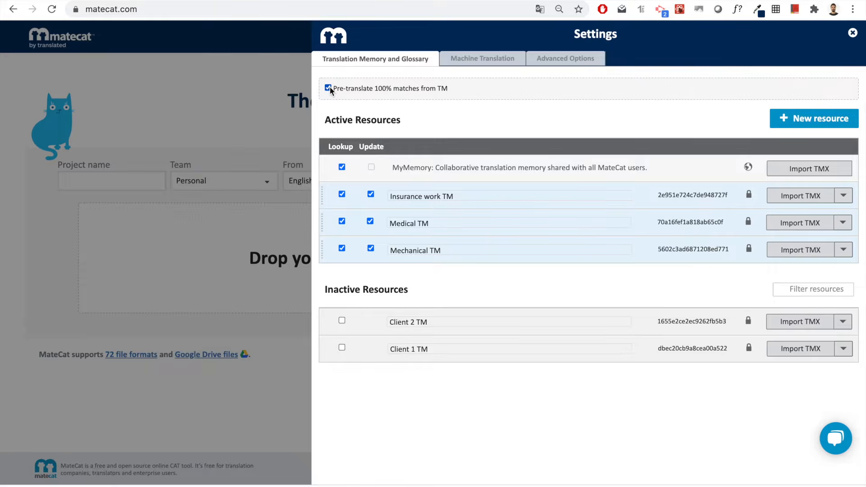
- Show the Machine Translation settings, where MyMemory (All Pairs) is enabled
click(486, 66)
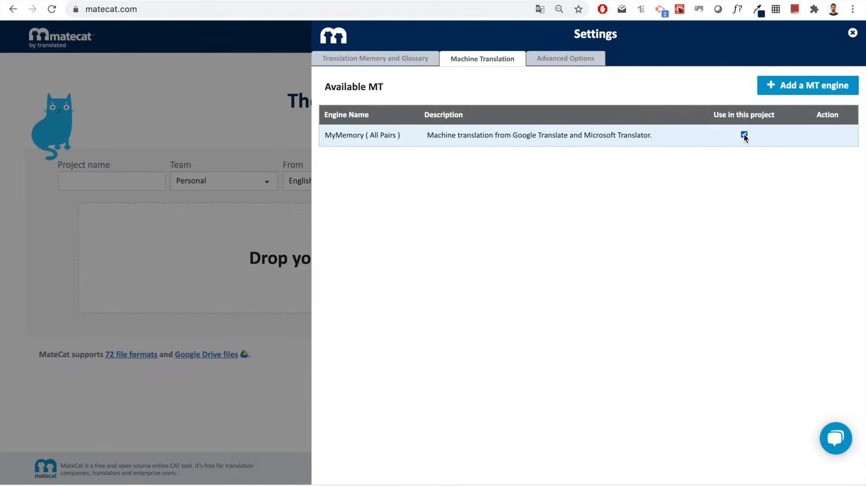
- Add ModernMT as a new MT engine provider with no license, then view Advanced Options
click(818, 87)
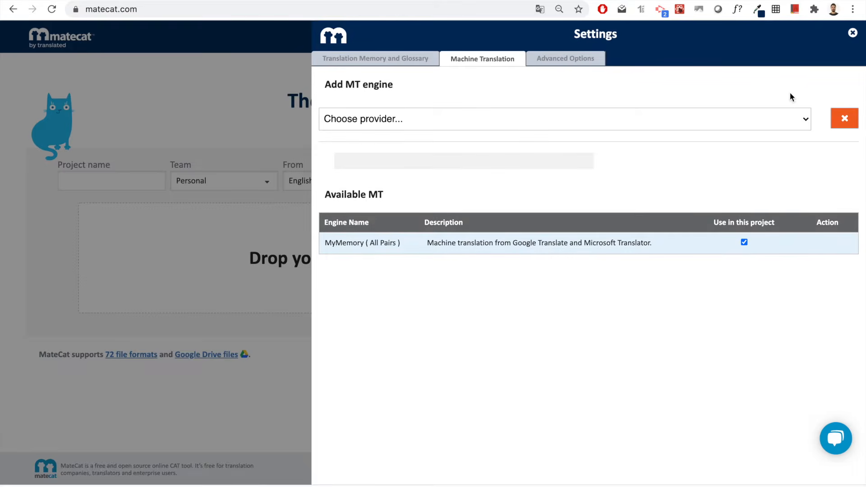
click(799, 120)
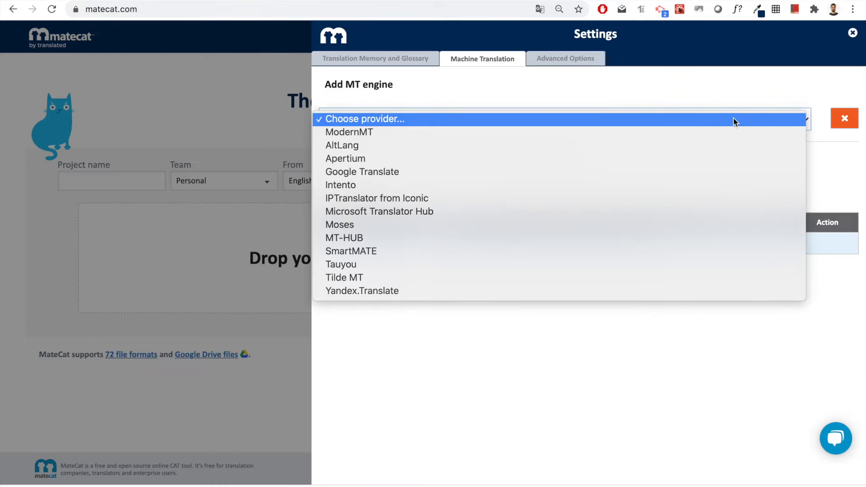
click(550, 132)
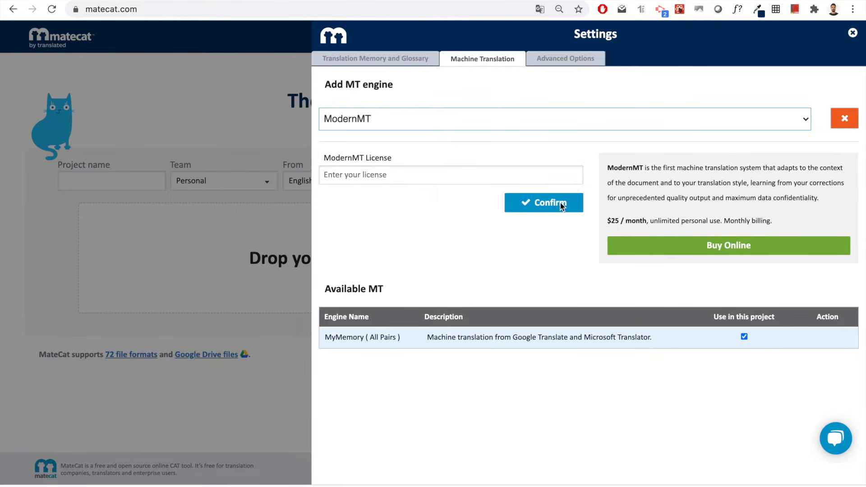
click(564, 60)
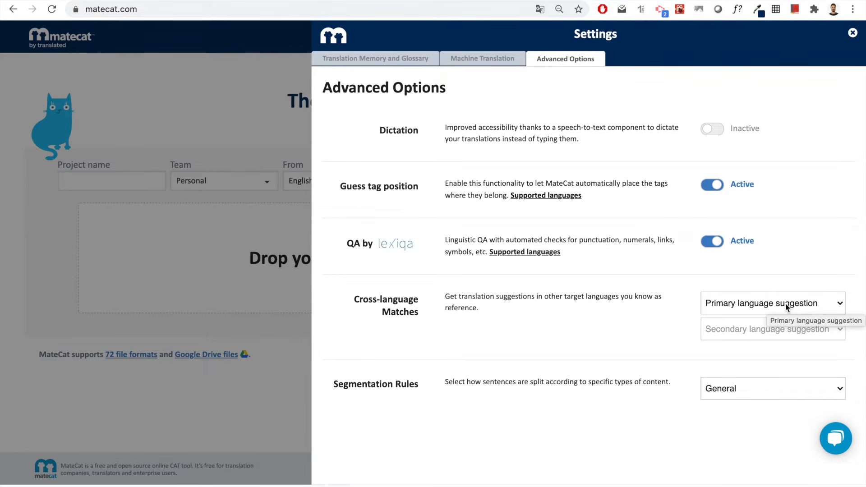
- Open the Segmentation Rules dropdown to see the available rules
click(821, 388)
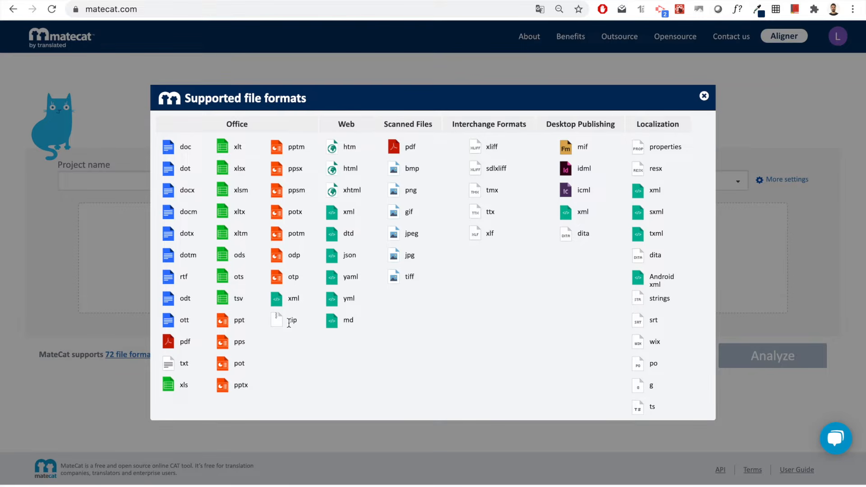
- Close the Supported file formats overview and open the account menu
click(704, 97)
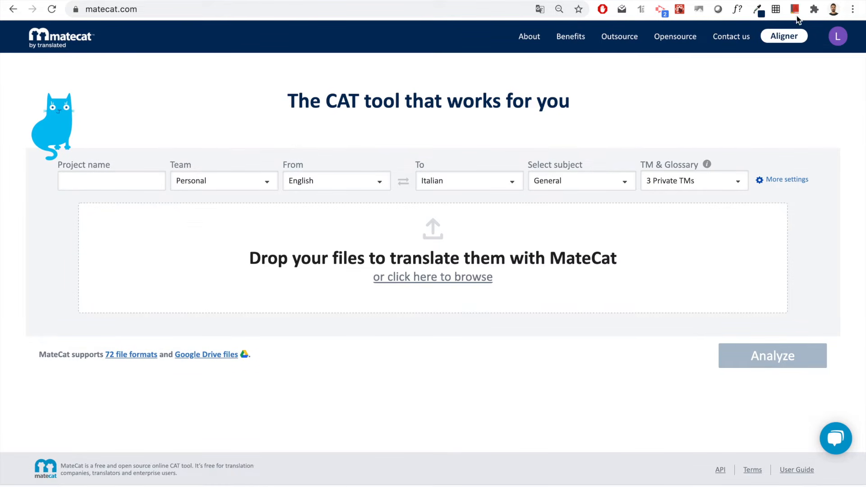
click(835, 40)
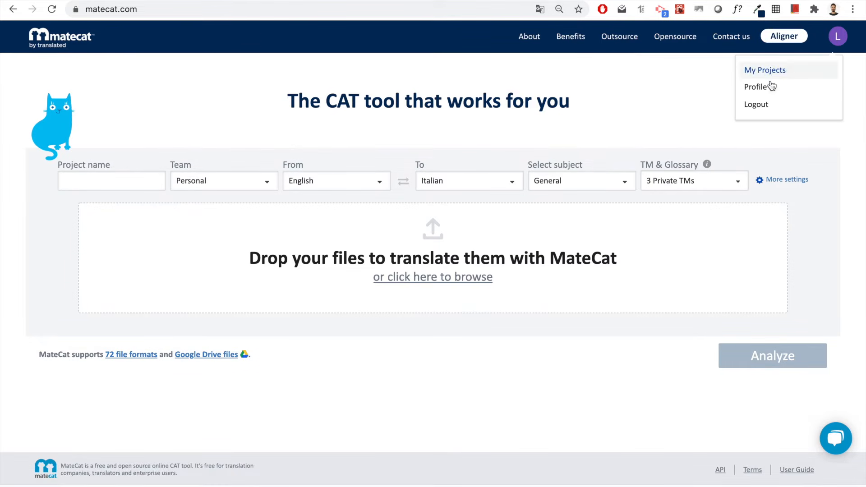
- Glance at the profile details, then return to the Tutorial project's Volume Analysis (42 words, 34 weighted)
click(764, 87)
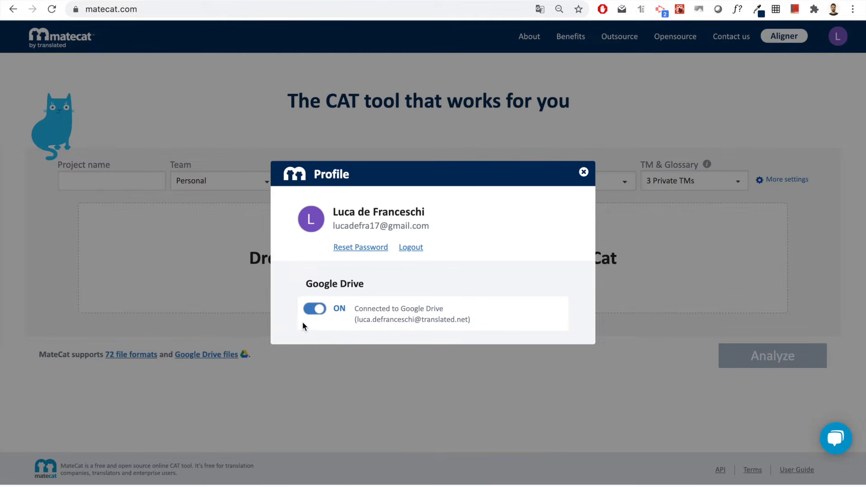
click(349, 349)
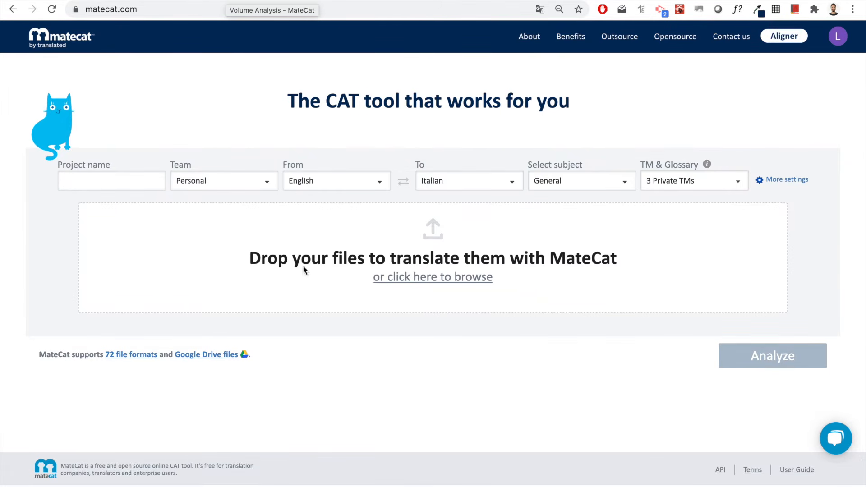
key(ctrl+Tab)
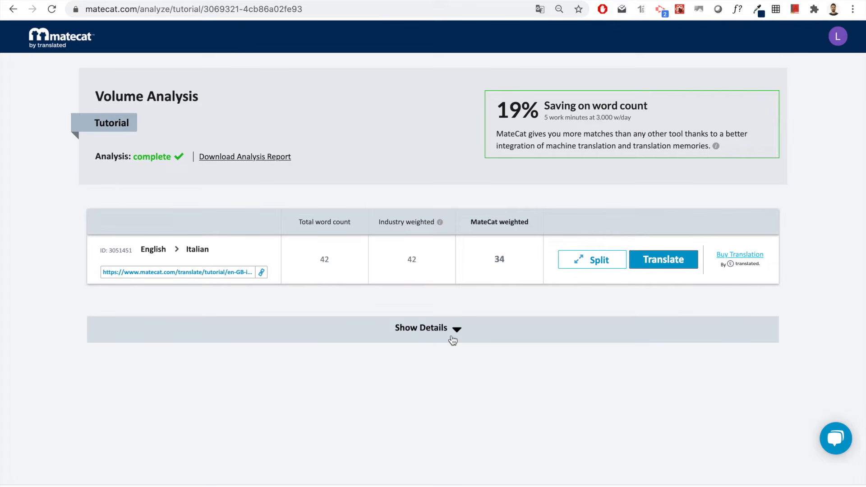
- Copy the English→Italian job's translation link to the clipboard
click(262, 273)
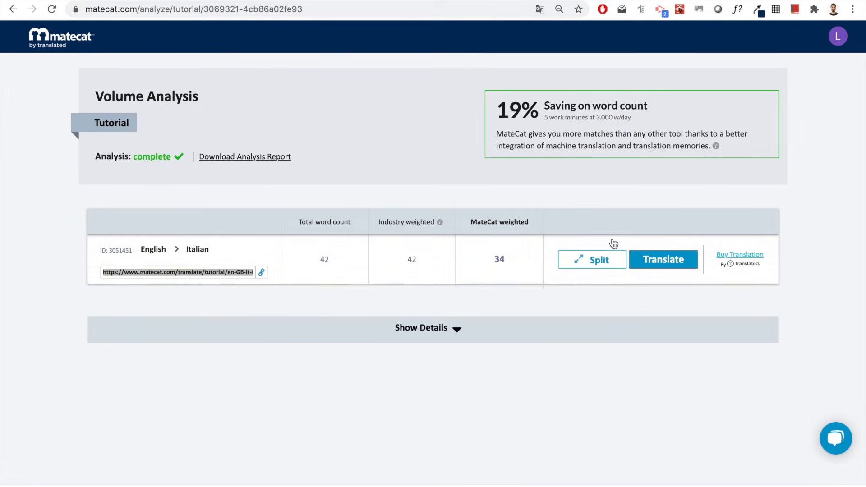
- Split the English→Italian job into 2 chunks of 24 and 18 words
click(596, 261)
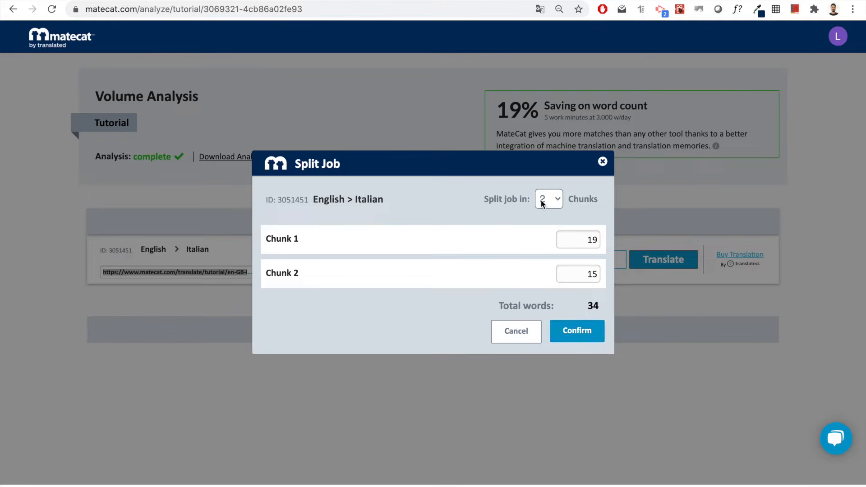
click(584, 337)
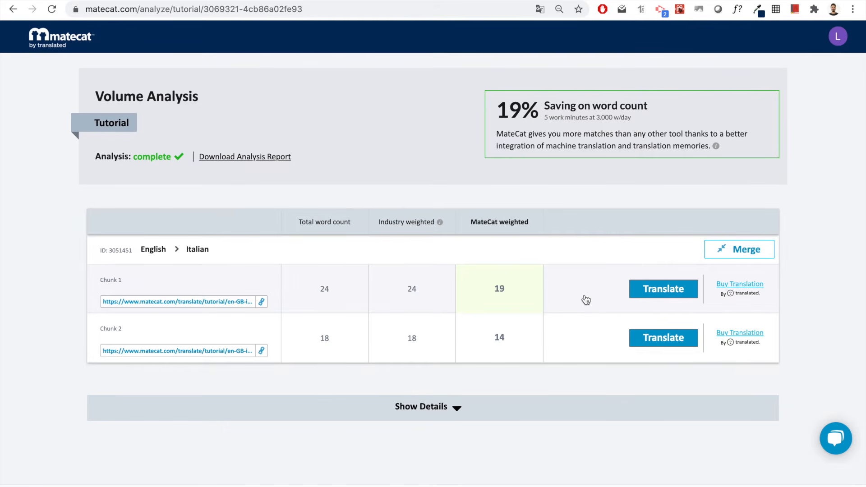
- Merge both chunks back into one 42-word English→Italian job, confirming the irreversible merge
click(761, 252)
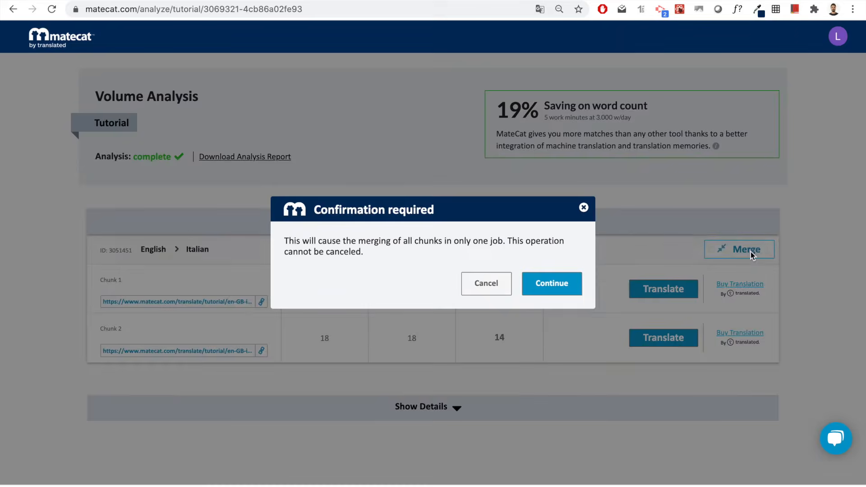
click(554, 289)
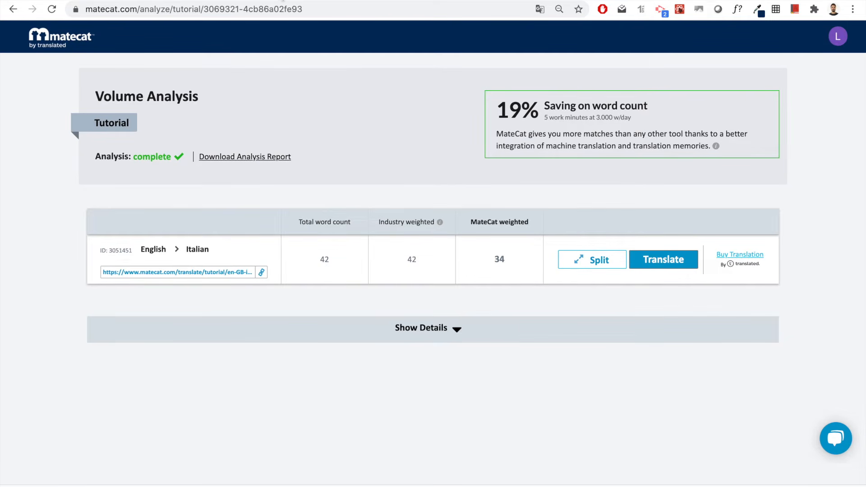
- Upload Demo tutorial file (1).docx, deactivate the Medical and Mechanical TMs, and run the analysis
click(86, 2)
drag(304, 486, 434, 271)
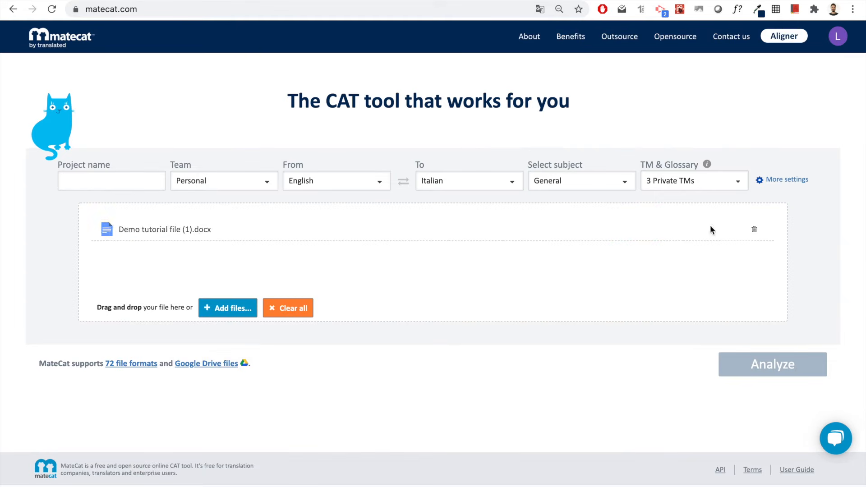
click(739, 187)
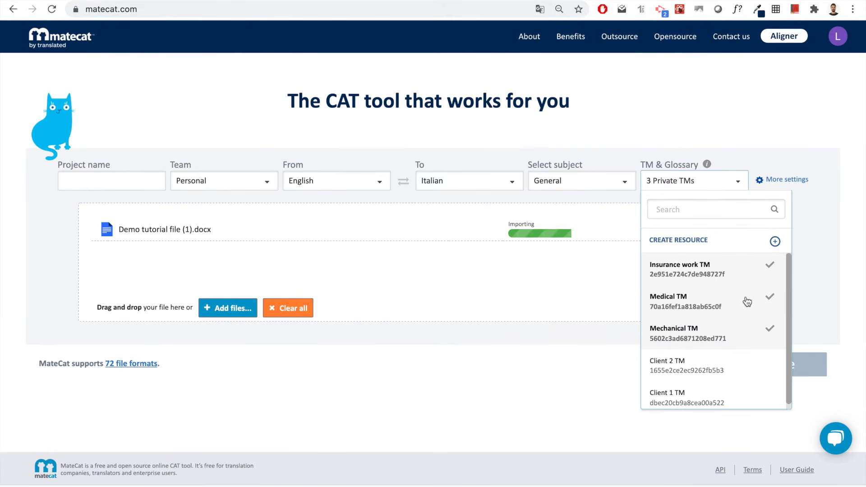
click(768, 297)
click(741, 188)
click(741, 330)
click(741, 186)
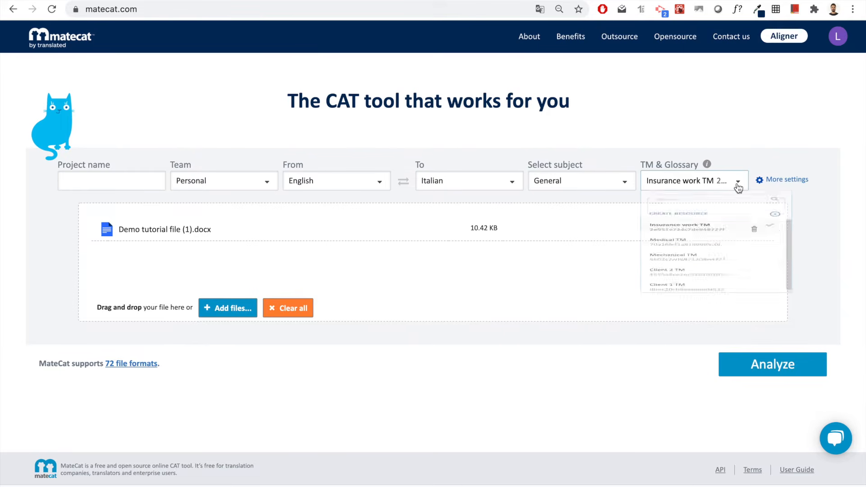
click(762, 134)
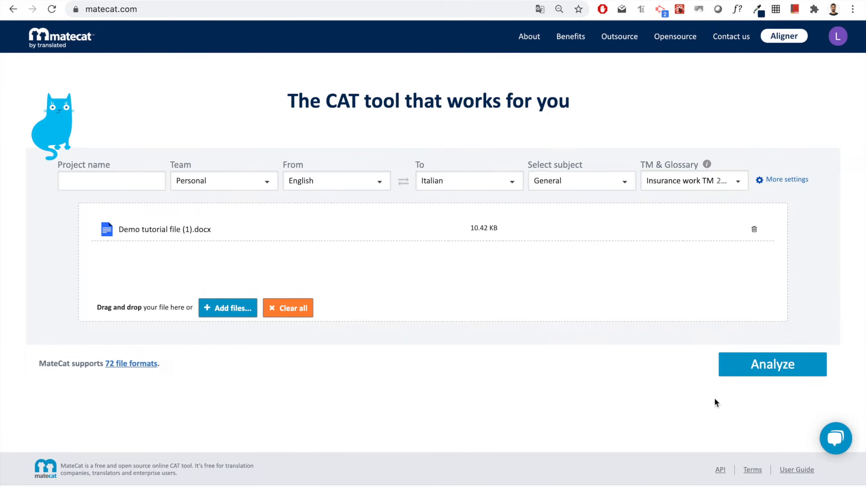
click(769, 368)
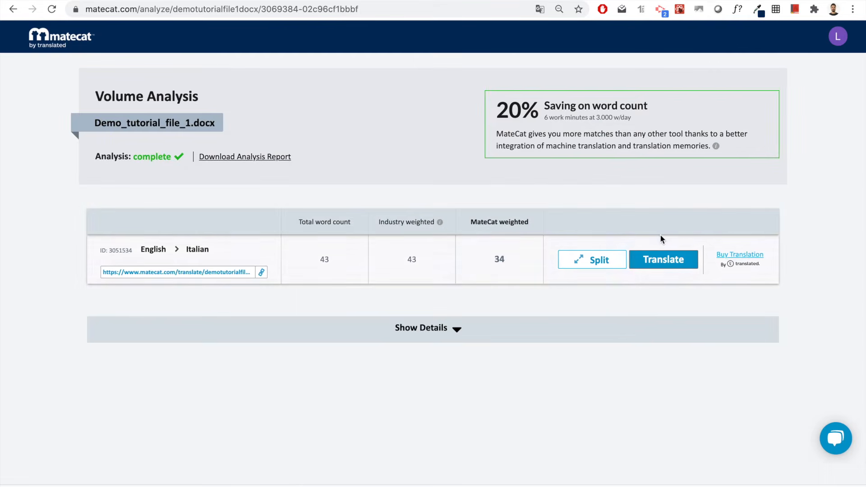
- Start translating Demo_tutorial_file_1.docx from its Volume Analysis page
click(659, 258)
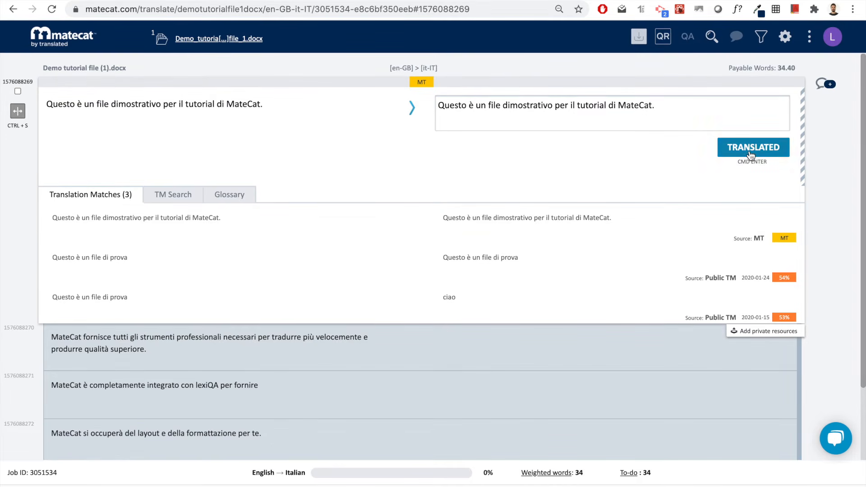
- Replace 'dimostrativo' with 'di test' in segment 1's Italian translation and confirm it
double_click(510, 106)
text(di test)
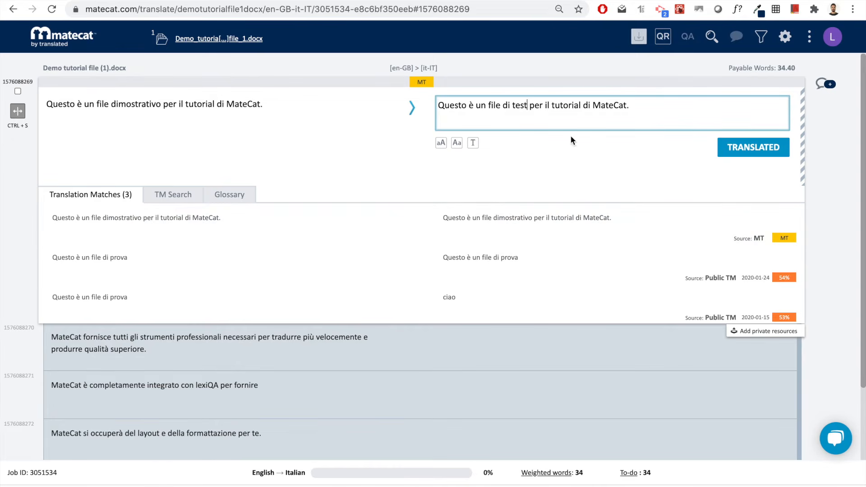
click(752, 150)
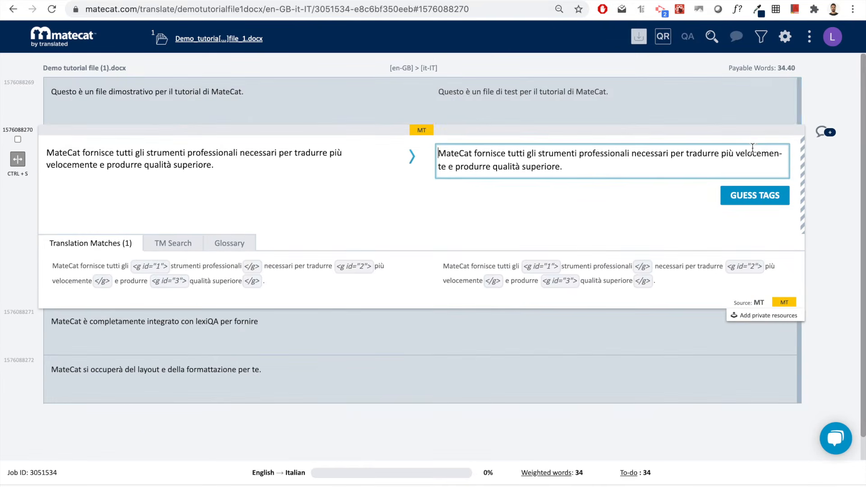
click(664, 101)
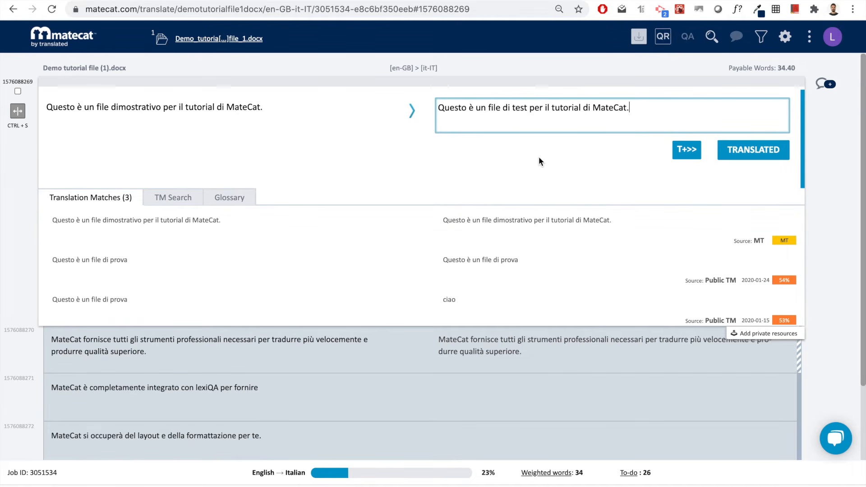
- Search the translation memory for source term 'dimostrativo', then show the segment's Glossary
click(174, 204)
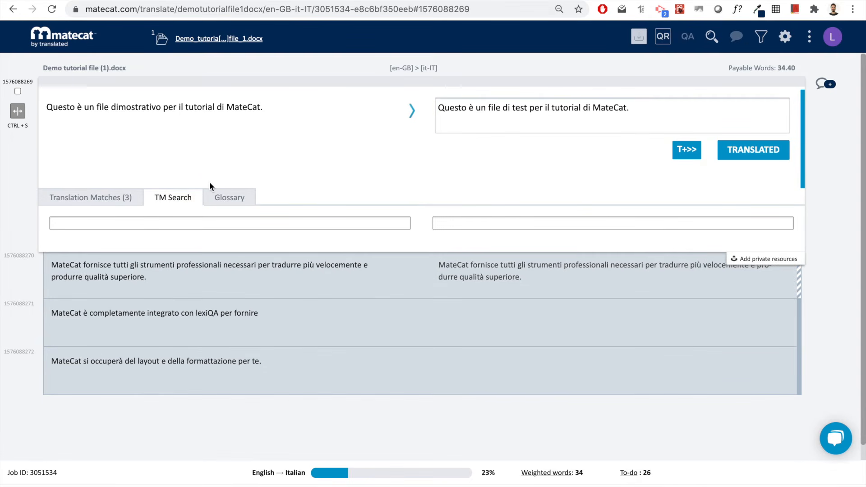
click(167, 225)
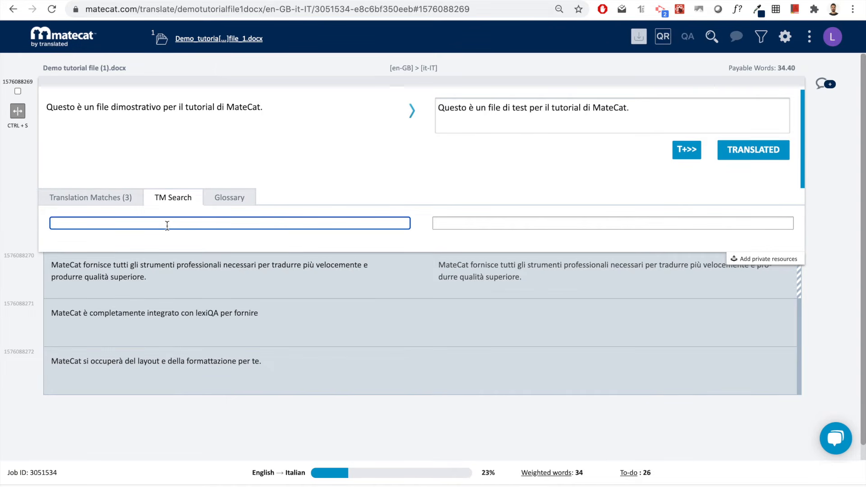
text(dimostrativo)
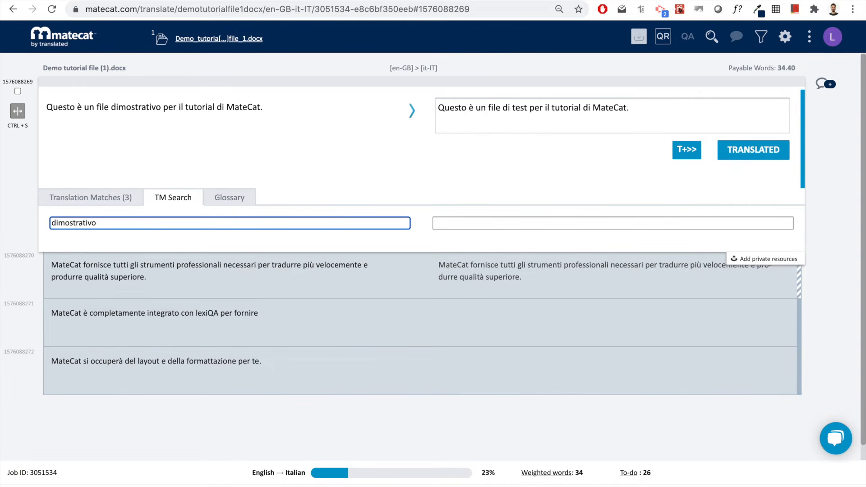
key(Return)
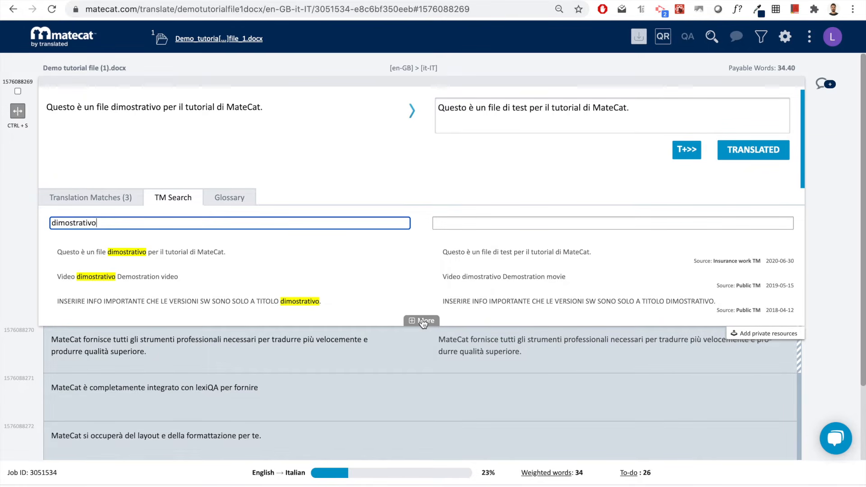
click(228, 198)
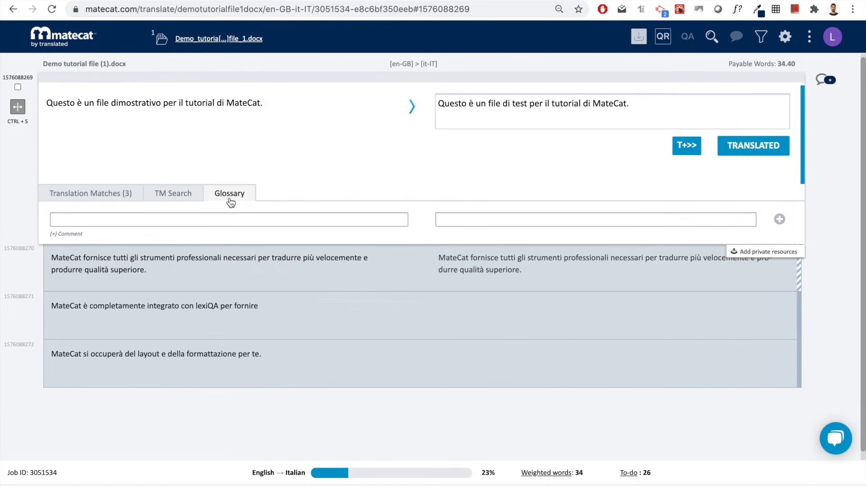
- Add a glossary entry 'tutorial' → 'tutorial' with the comment 'Noun, preferred'
double_click(200, 104)
key(ctrl+c)
click(112, 222)
key(ctrl+v)
click(445, 220)
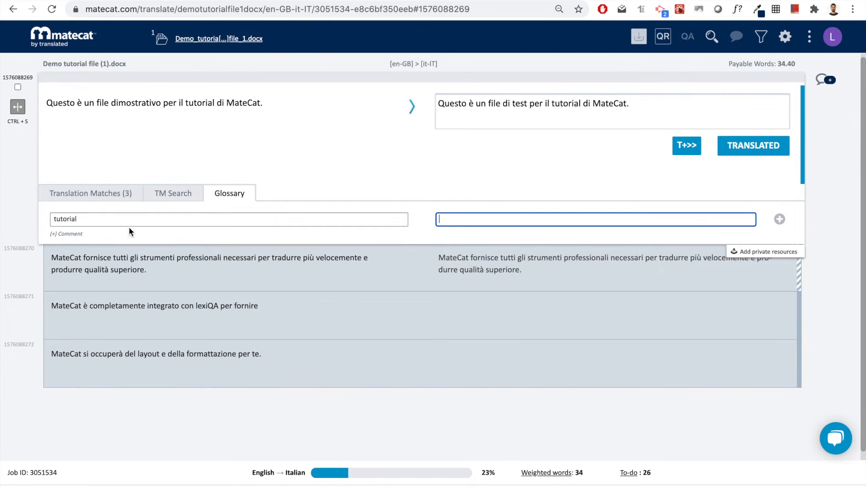
text(tutorial)
click(55, 235)
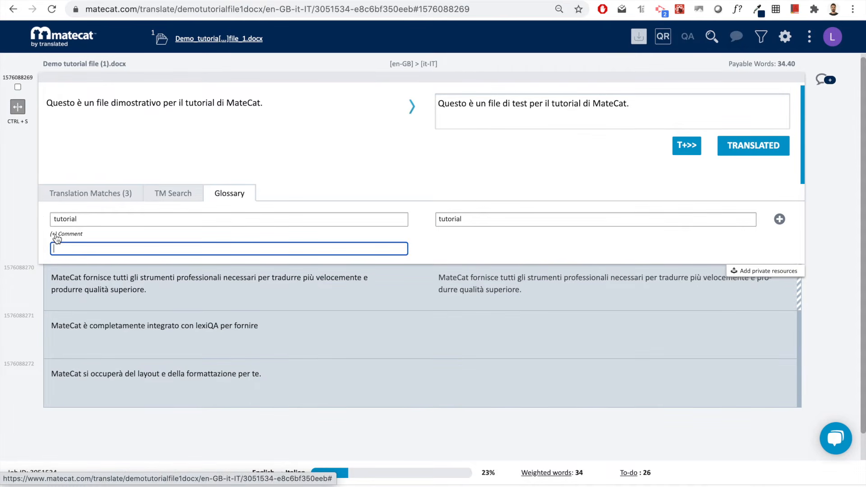
text(Test)
key(BackSpace)
key(BackSpace)
key(BackSpace)
key(BackSpace)
text(NBo)
key(BackSpace)
key(BackSpace)
text(o)
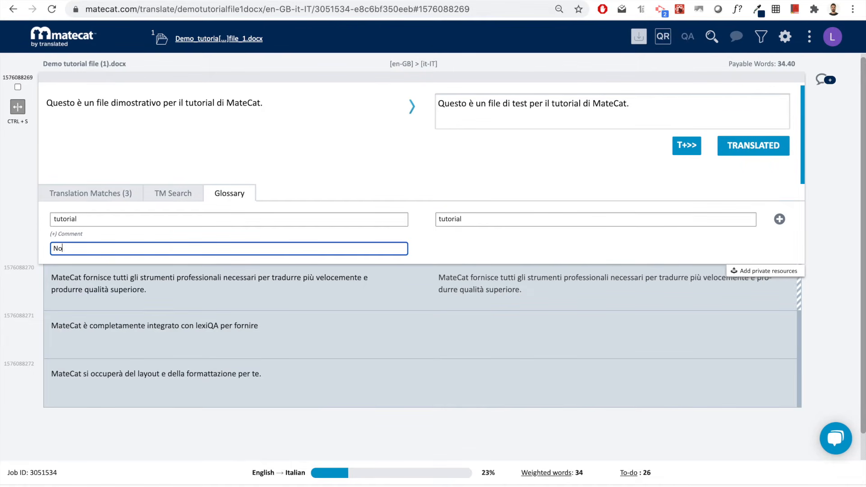
text(un, preferref)
click(779, 219)
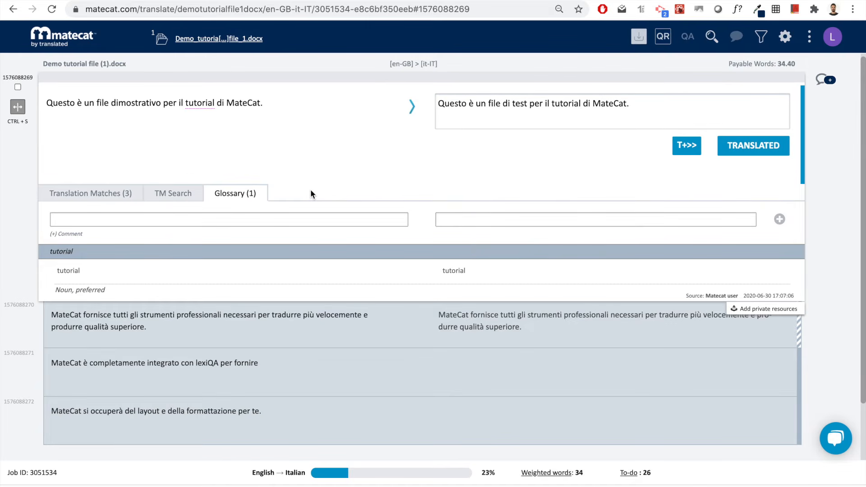
- Insert the glossary term into segment 1's translation and capitalise it to 'Tutorial'
mouse_move(213, 271)
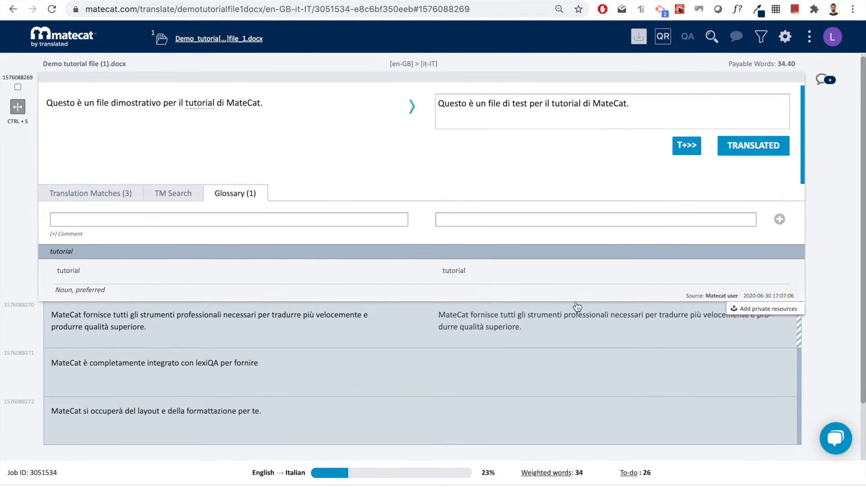
click(648, 111)
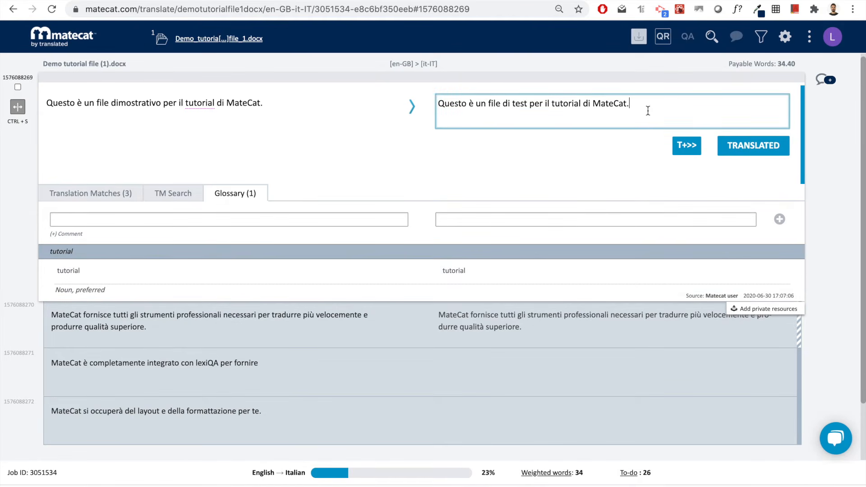
double_click(454, 271)
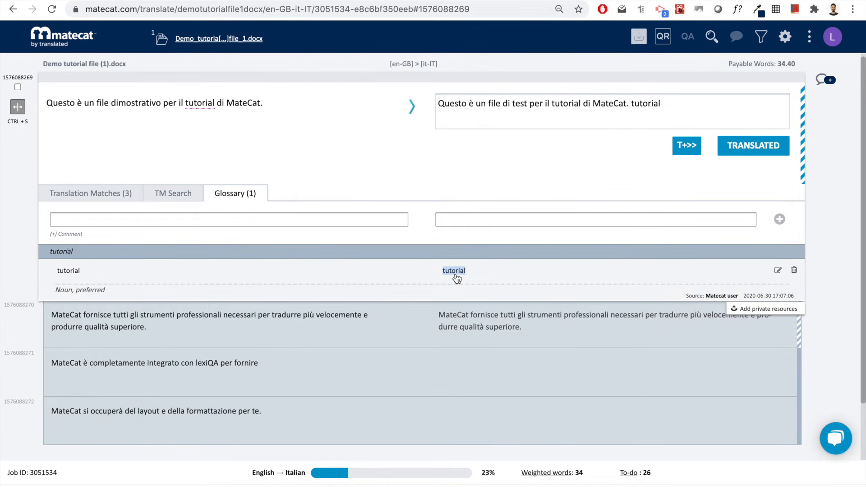
click(651, 126)
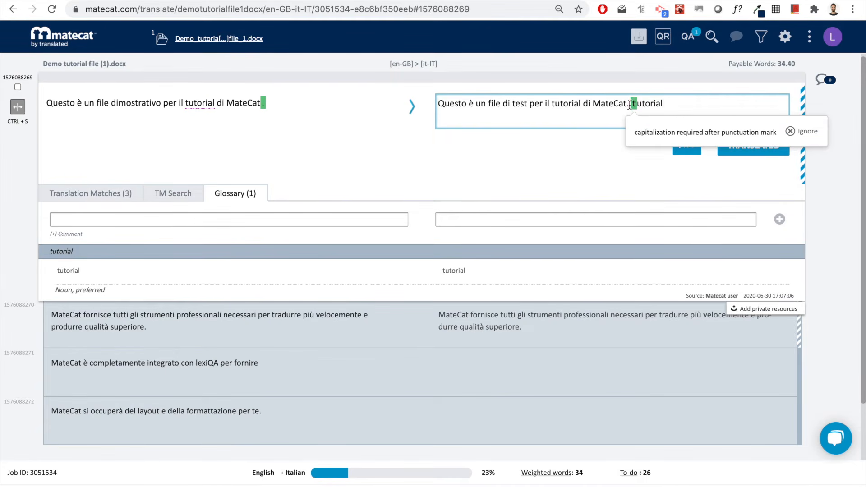
mouse_move(634, 106)
click(635, 103)
key(BackSpace)
text(T)
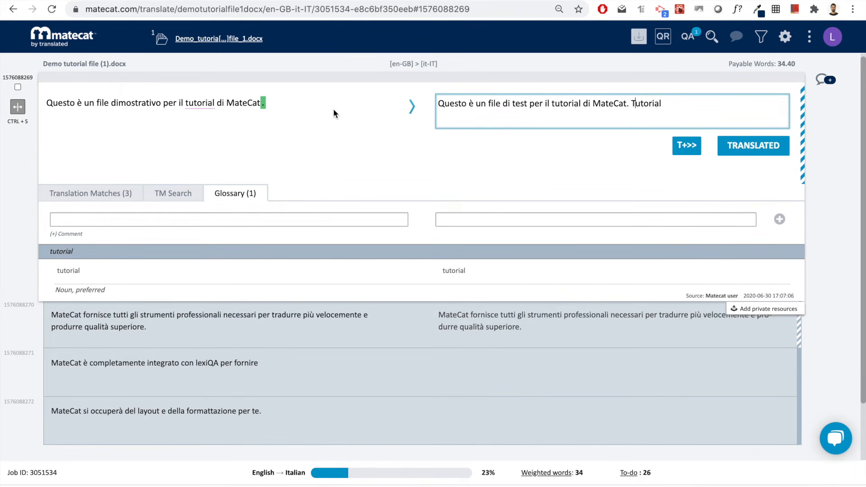
- Delete the inserted 'Tutorial' again and mark the first segment as translated
mouse_move(261, 104)
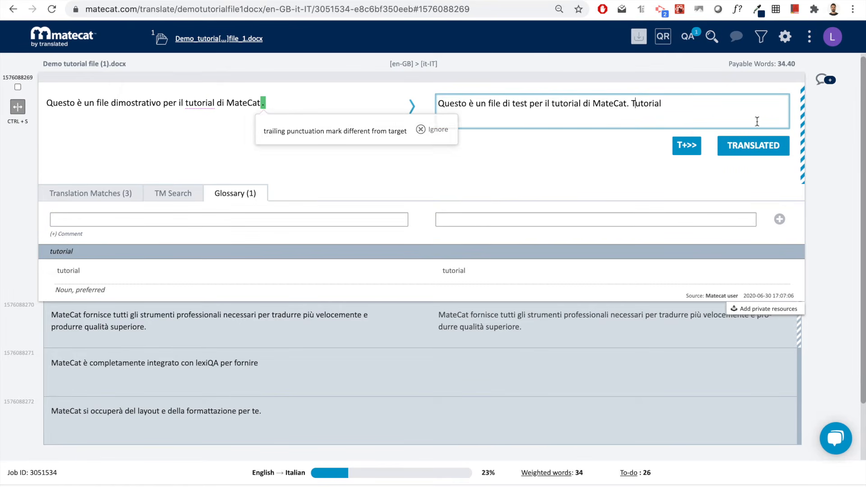
double_click(654, 105)
key(BackSpace)
key(BackSpace)
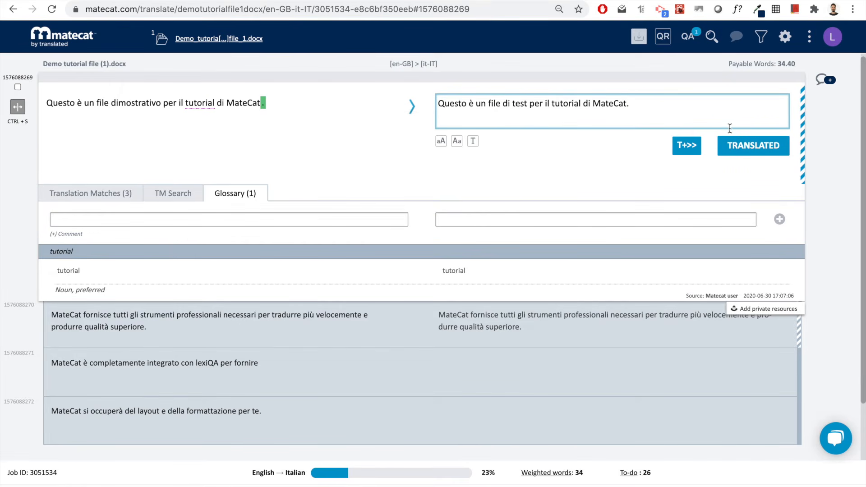
click(748, 149)
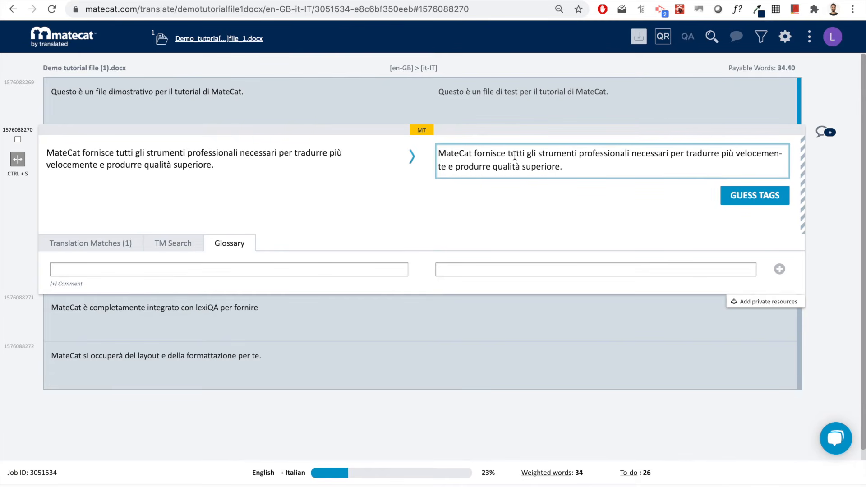
- Show the tagged MT match and set Guess tag position to Inactive in Settings
click(98, 244)
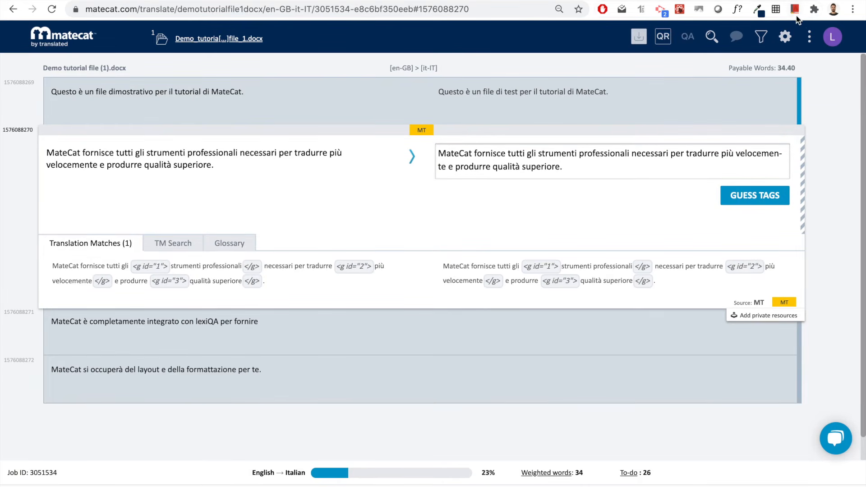
click(786, 40)
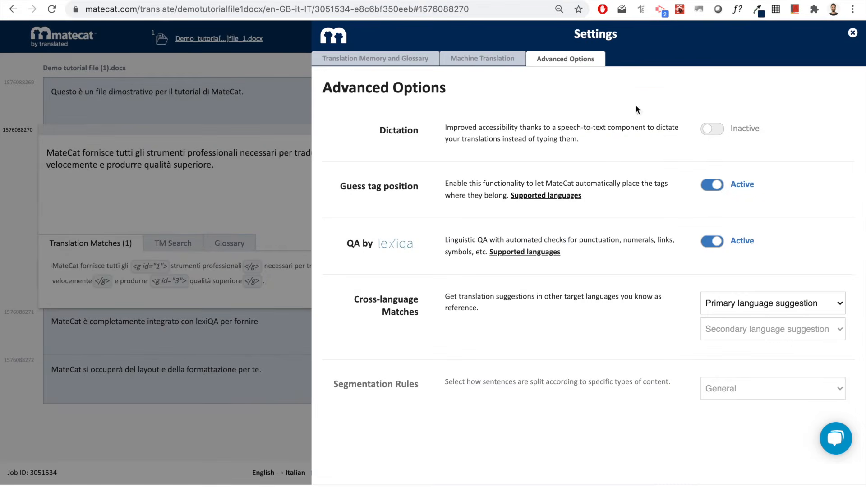
click(712, 185)
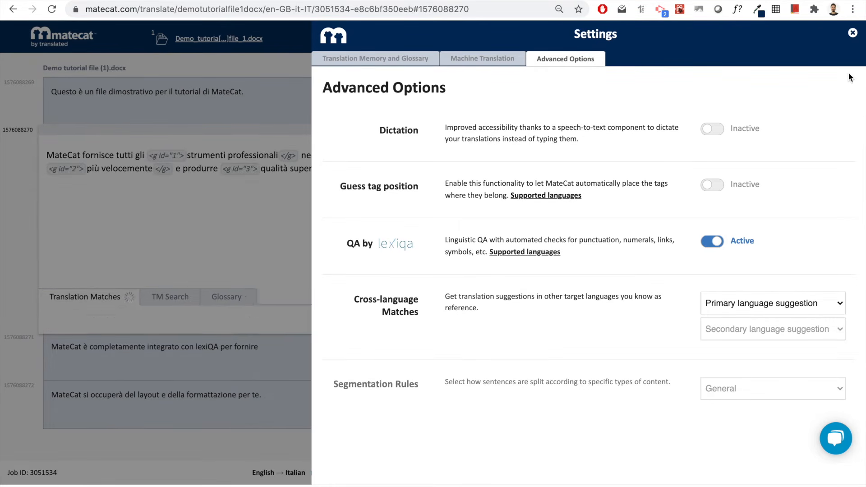
click(853, 36)
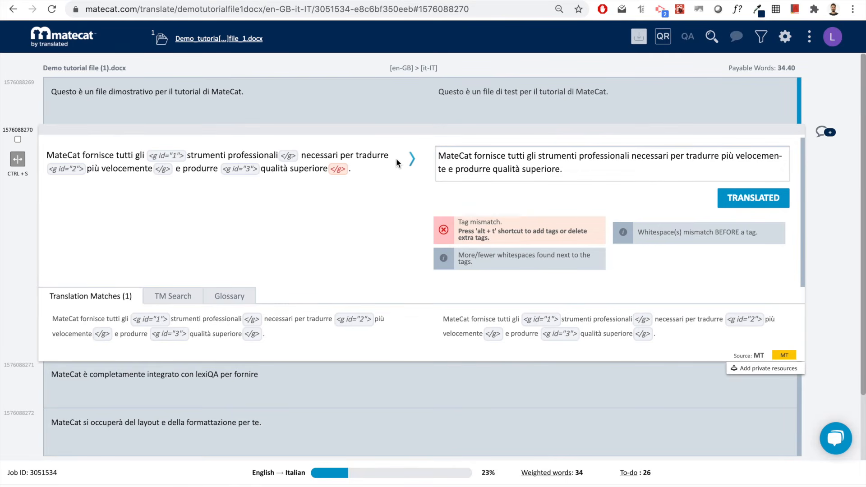
- Wrap 'strumenti professionali' in the <g id="1">…</g> tag pair in segment 2's target
click(539, 157)
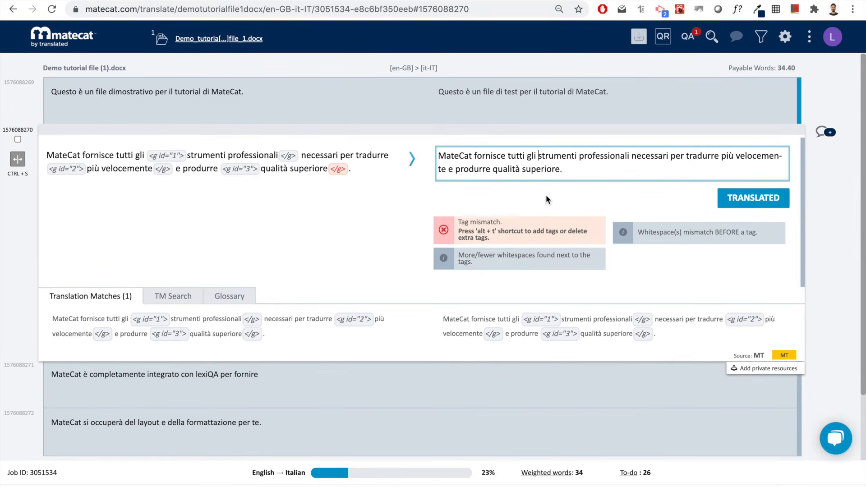
key(alt+t)
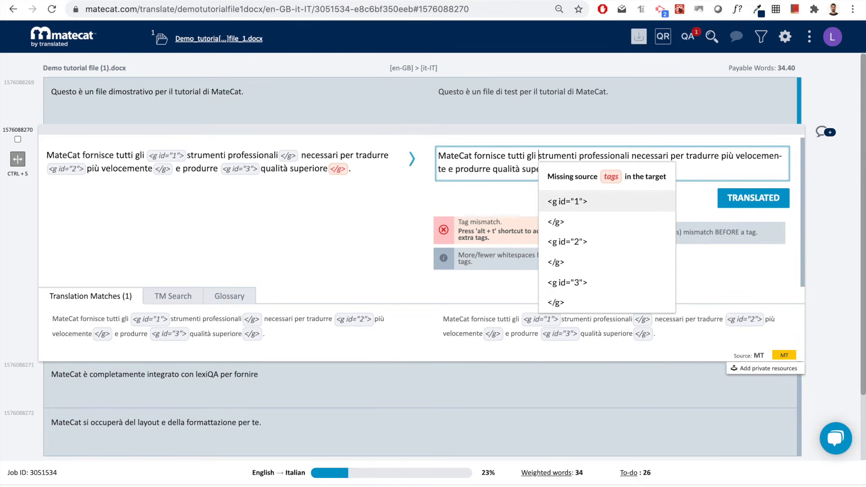
click(573, 206)
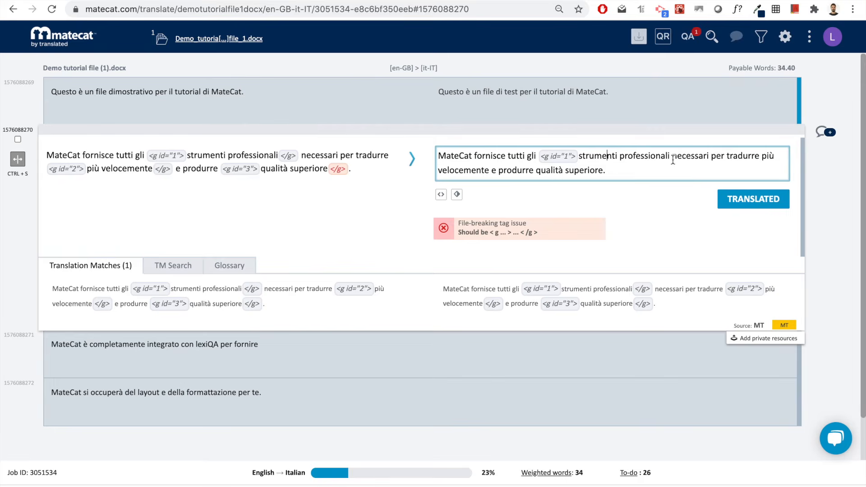
key(Right)
key(Right)
key(Right)
key(Right)
key(Right)
key(Right)
key(Right)
key(Right)
key(Right)
key(Right)
key(ctrl+space)
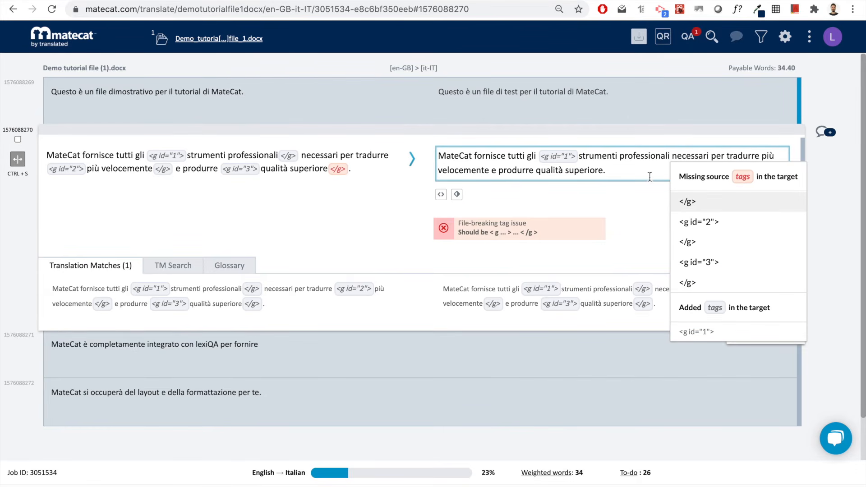
click(690, 200)
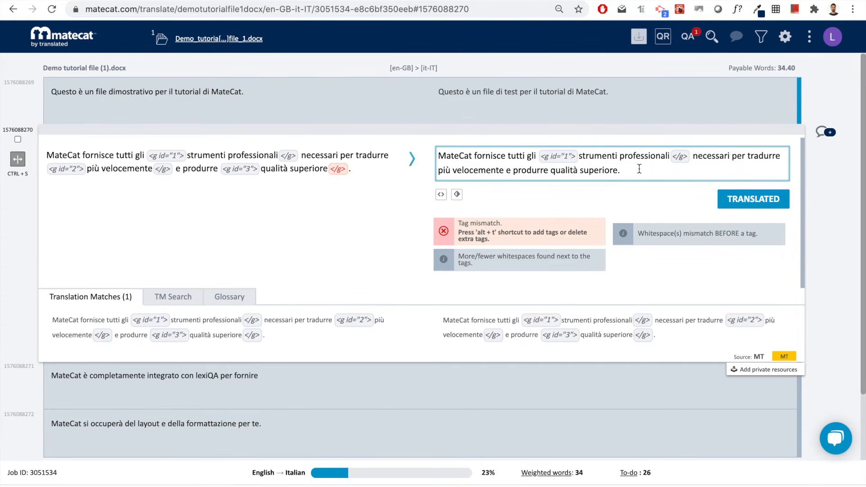
- Insert <g id="2"> after 'MateCat' and its closing tag after 'fornisce', then reload the editor
click(473, 162)
key(alt+t)
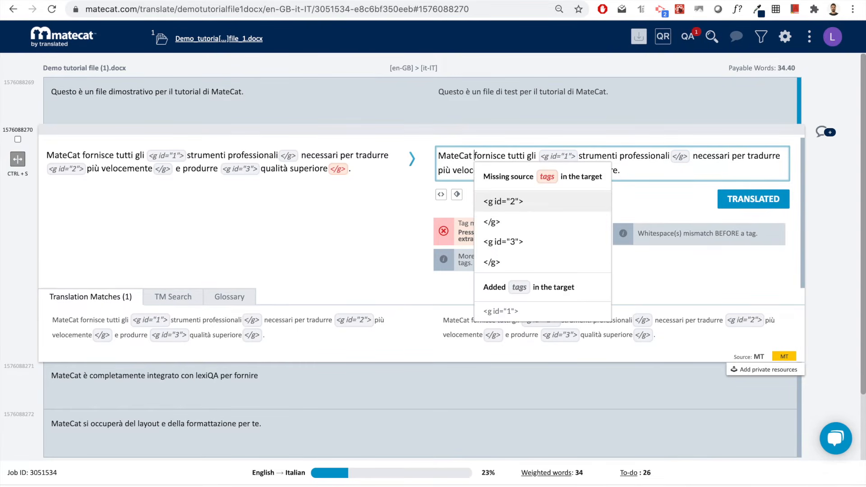
key(Return)
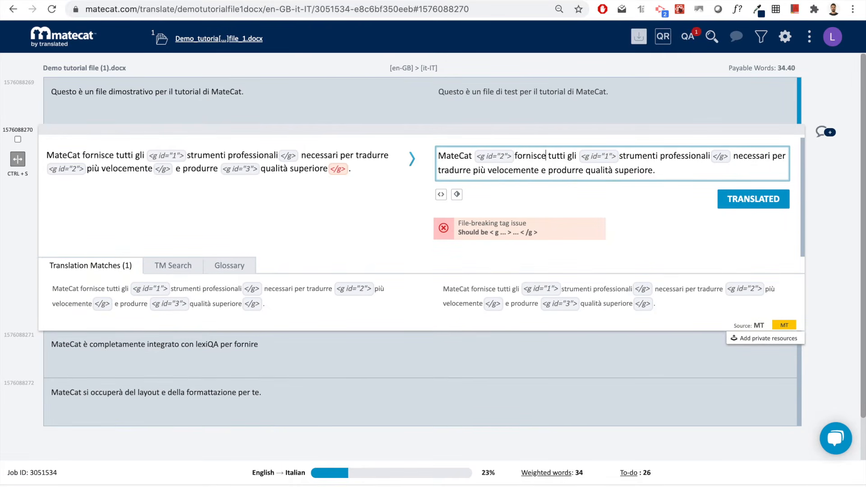
key(alt+t)
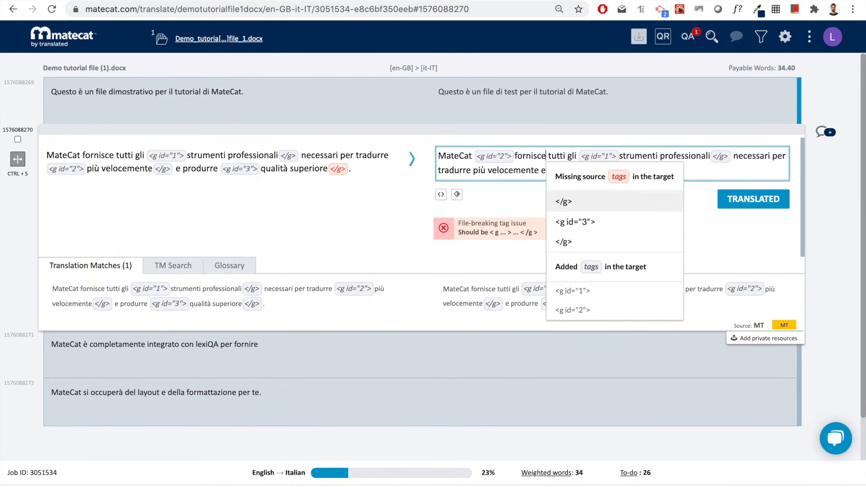
key(Return)
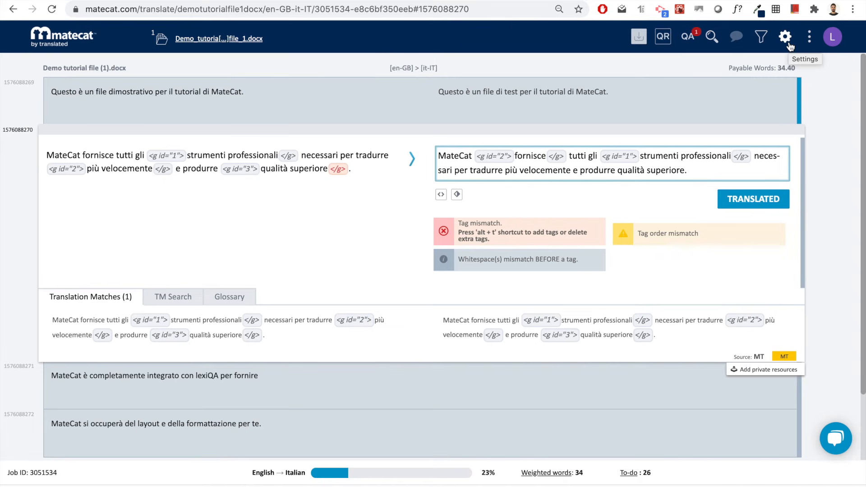
key(super+r)
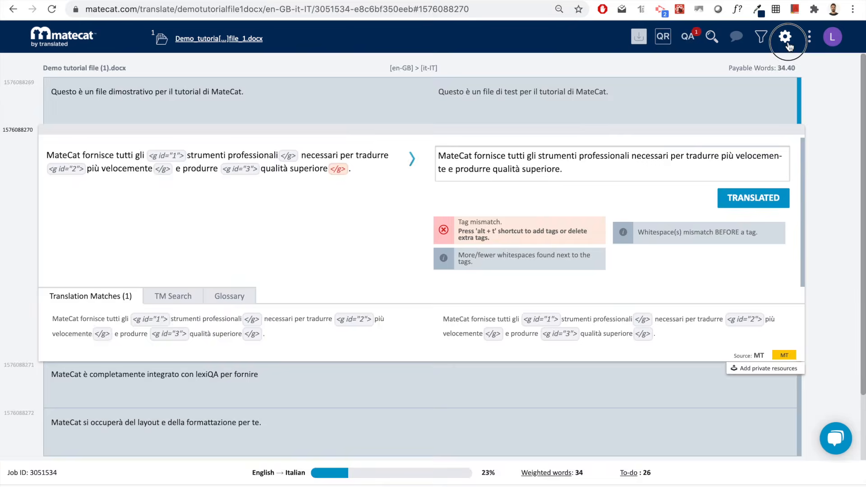
- Switch Guess tag position back on in the editor's Advanced Options
click(787, 43)
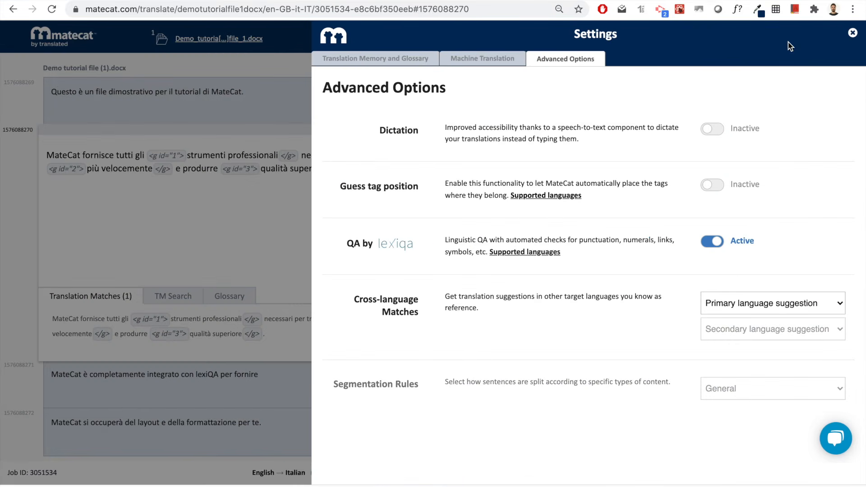
click(712, 185)
click(852, 34)
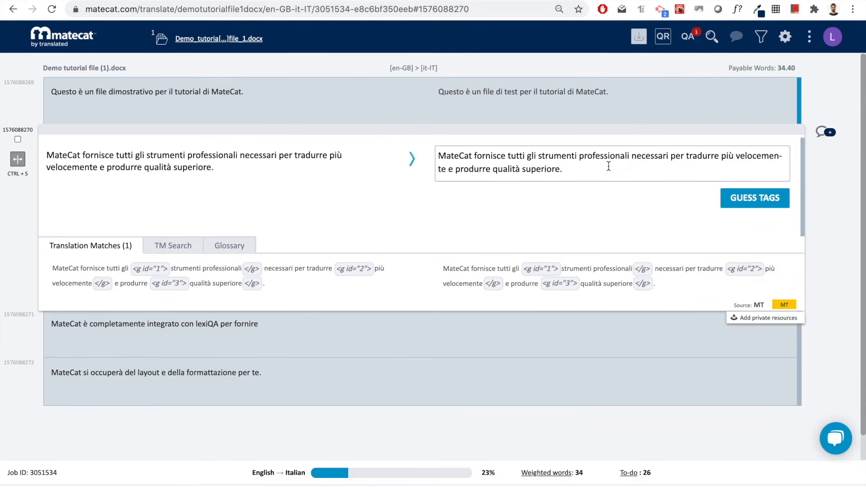
- Replace 'gli strumenti' with 'i tool' and 'superiore' with 'più alta', then auto-place the source tags
double_click(553, 155)
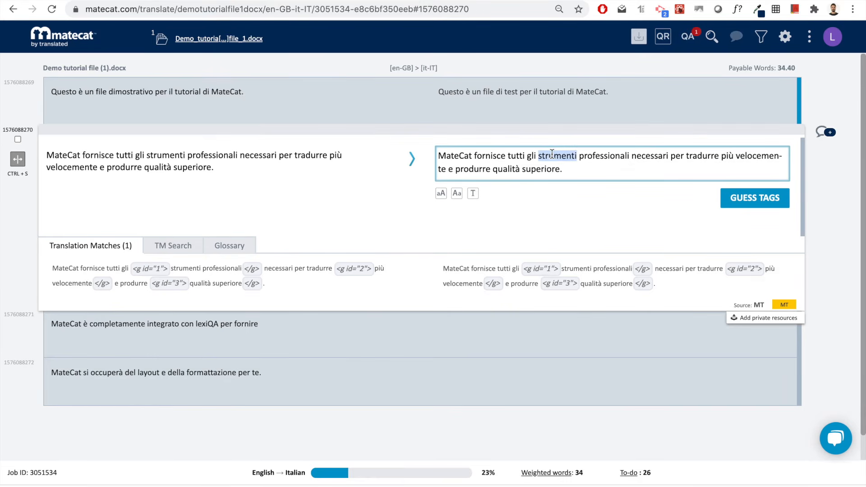
key(BackSpace)
key(BackSpace)
key(BackSpace)
key(BackSpace)
key(BackSpace)
text(i tool)
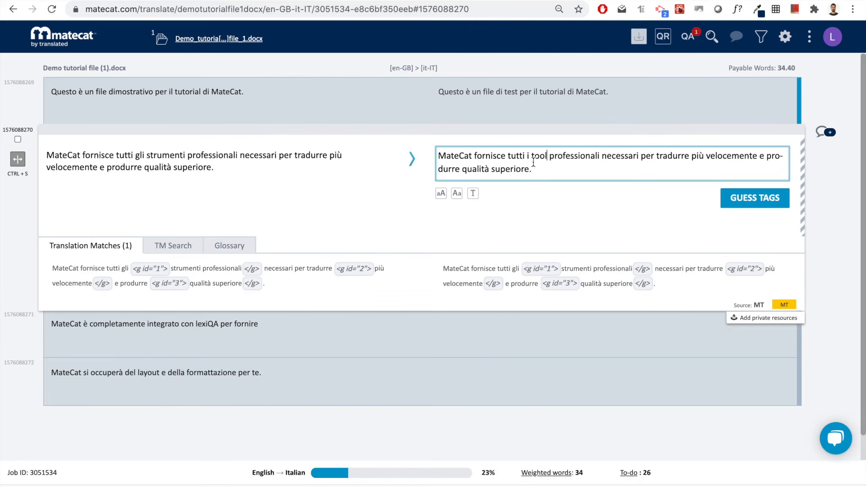
double_click(511, 170)
text(più alta)
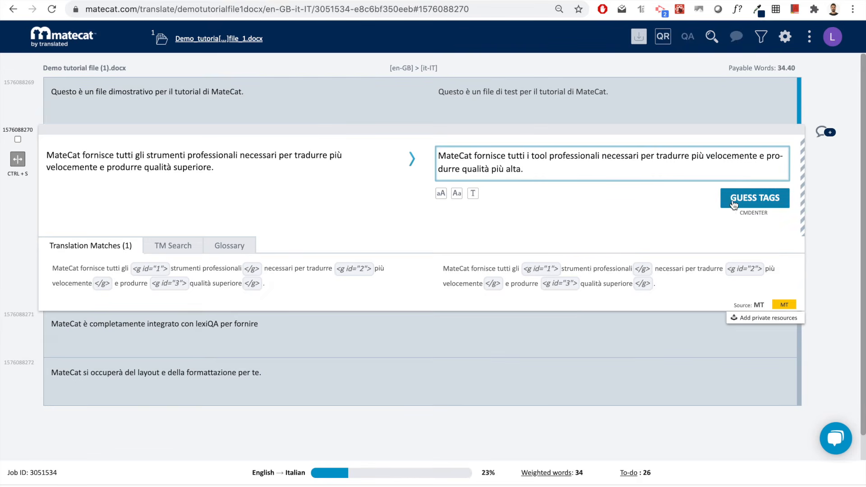
click(752, 198)
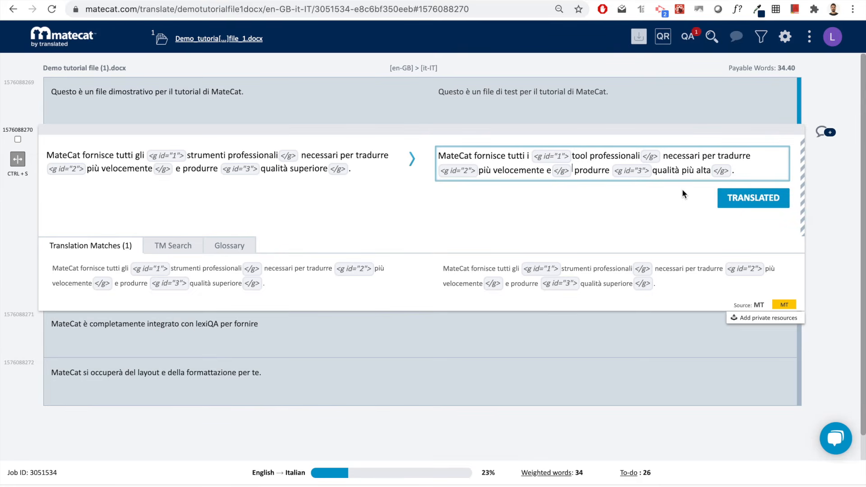
- Move the misplaced closing </g> tag to right after 'velocemente'
click(559, 172)
click(563, 172)
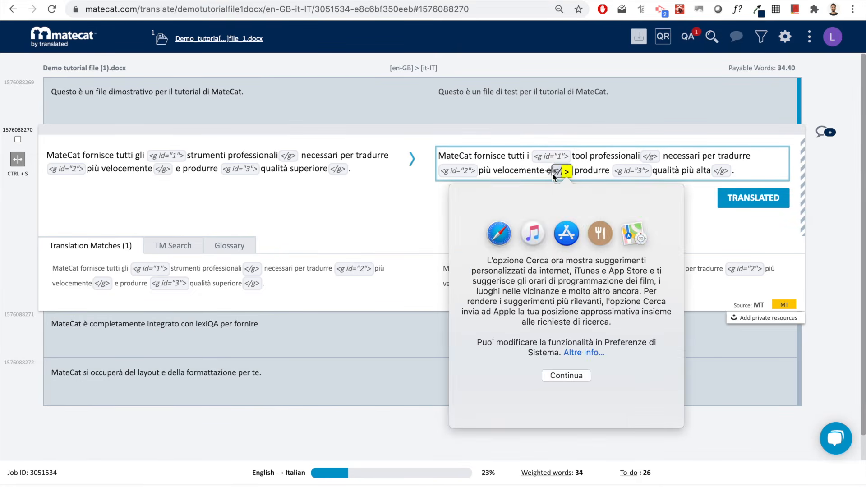
click(560, 172)
drag(563, 172, 545, 171)
click(564, 173)
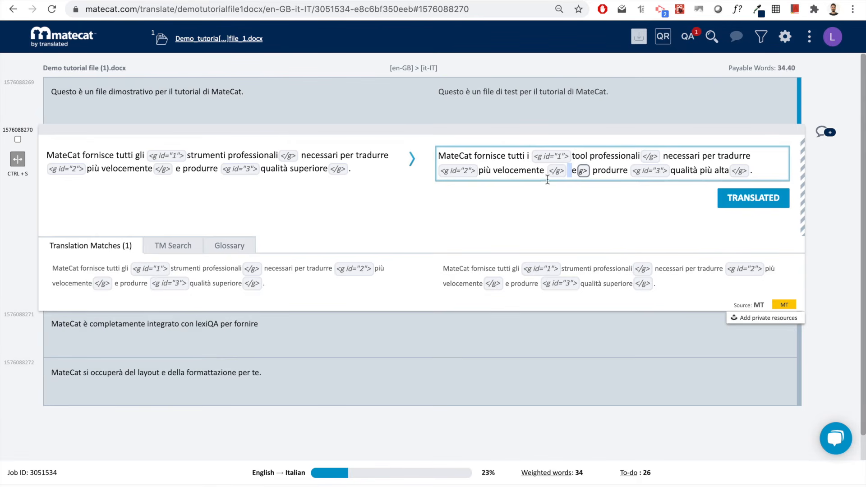
click(547, 179)
click(546, 171)
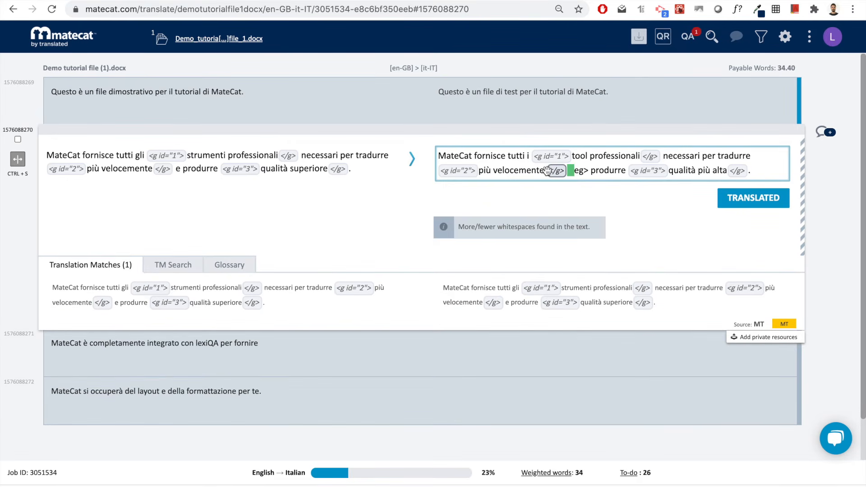
- Delete the extra spaces and the leftover 'eg>' characters from the translation
key(BackSpace)
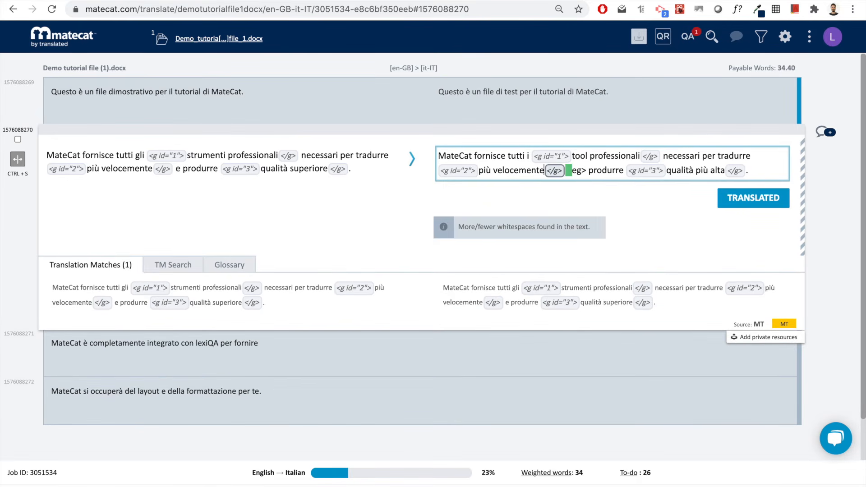
click(572, 168)
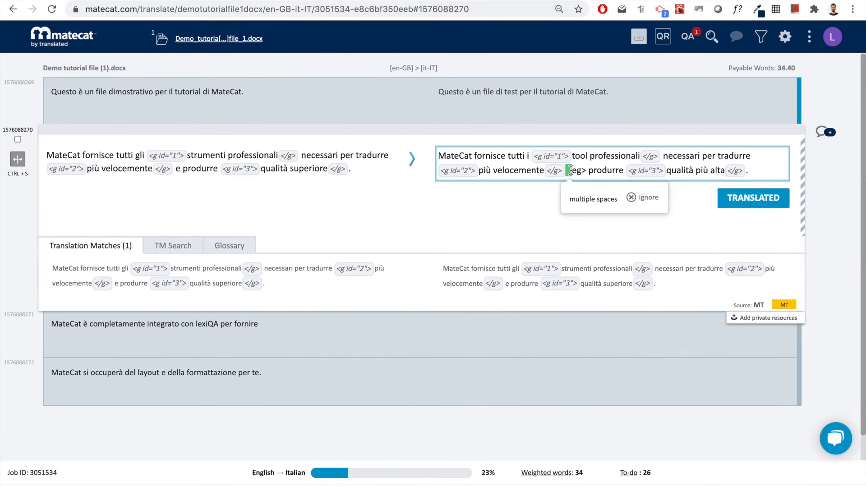
click(571, 172)
key(BackSpace)
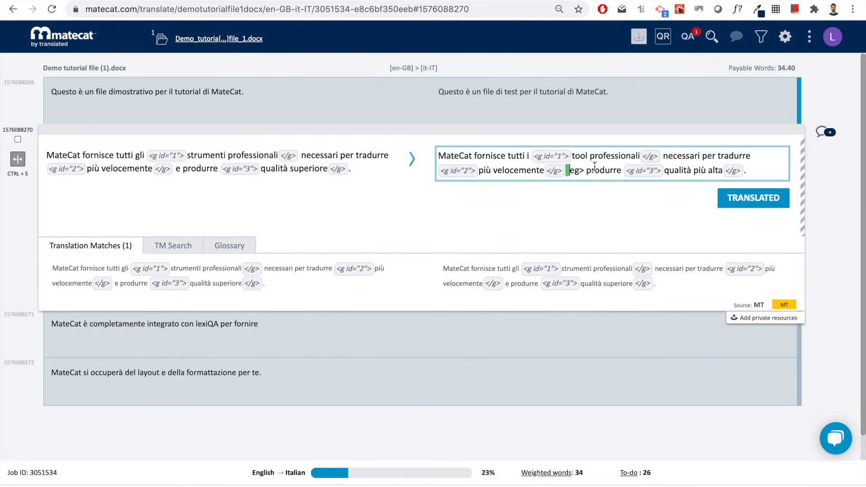
key(BackSpace)
drag(582, 170, 569, 171)
key(Right)
key(BackSpace)
key(BackSpace)
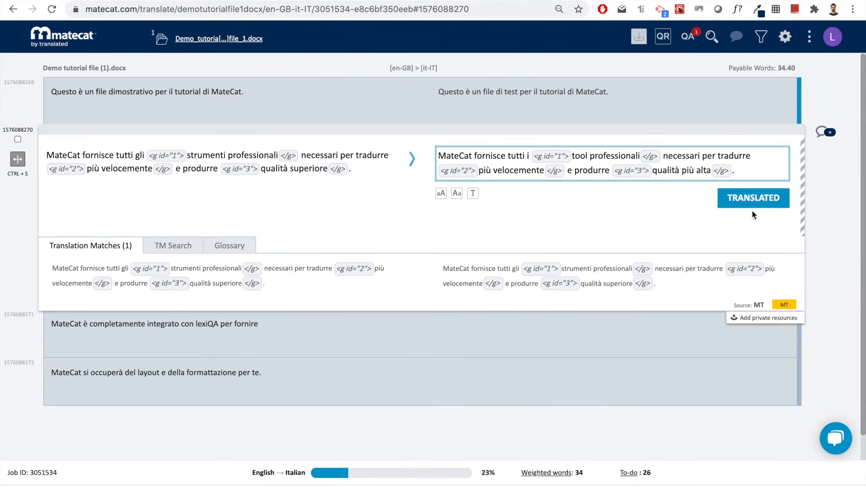
- Mark the second segment translated, then jump to the next untranslated lexiQA segment
click(754, 197)
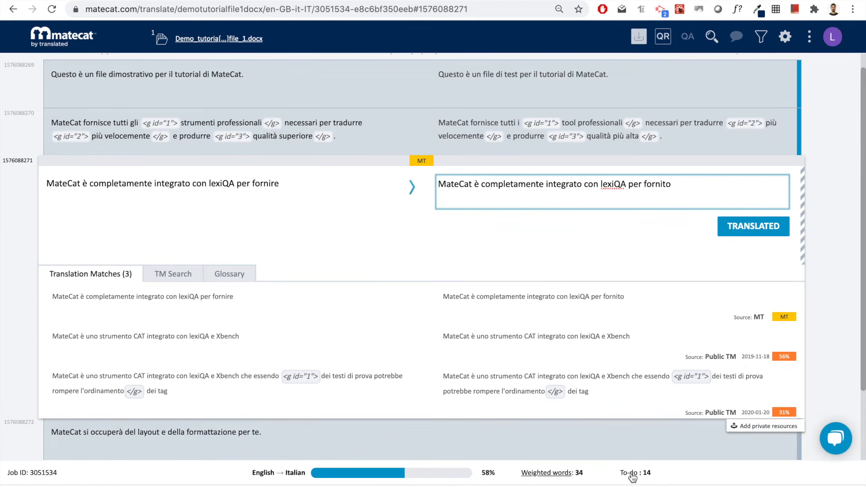
click(609, 75)
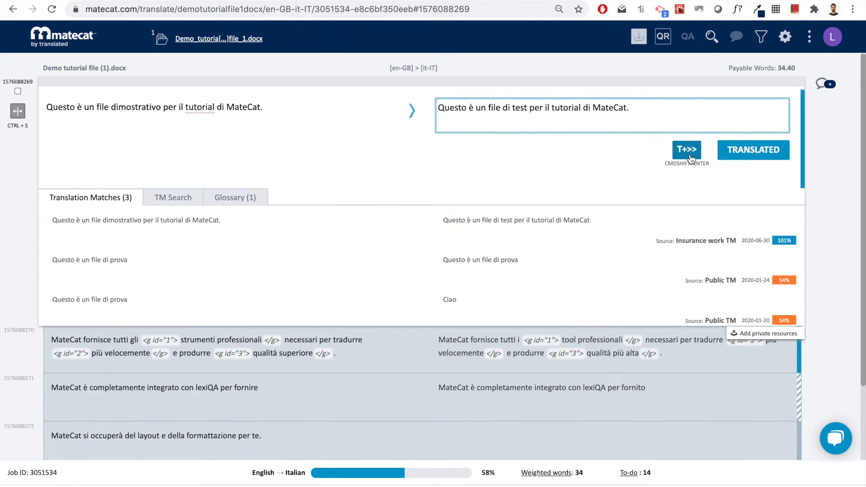
click(626, 473)
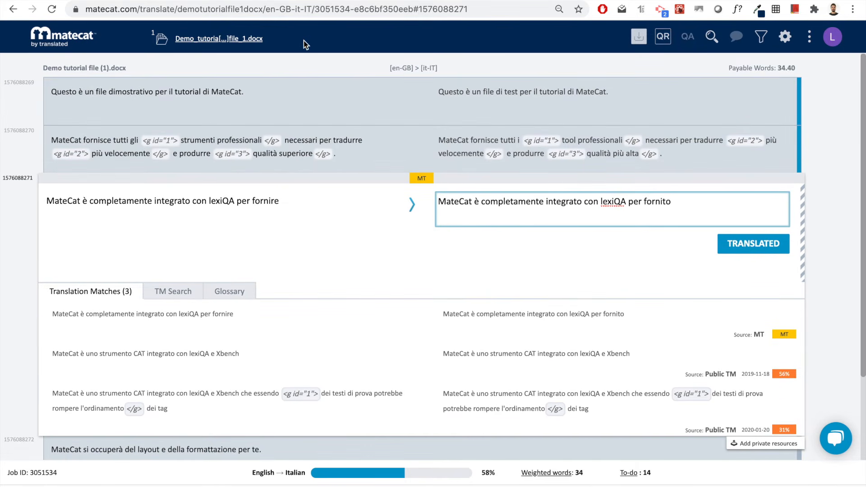
- Return to the file's first segment from the file dropdown and check the download menu
click(246, 41)
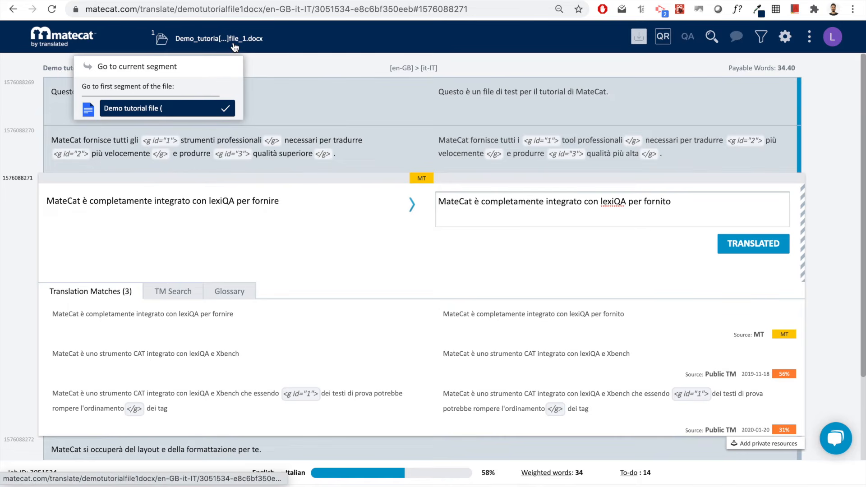
click(171, 110)
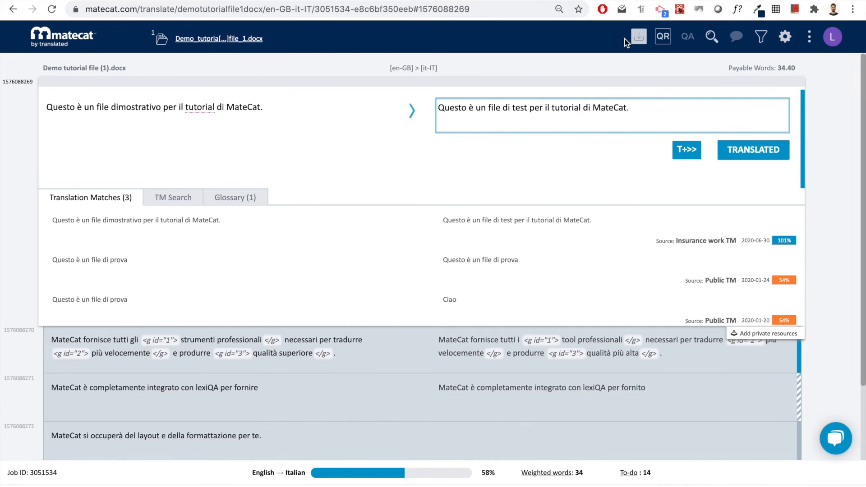
click(638, 39)
- Delete the closing tag after 'professionali' and mark the second segment translated
click(672, 340)
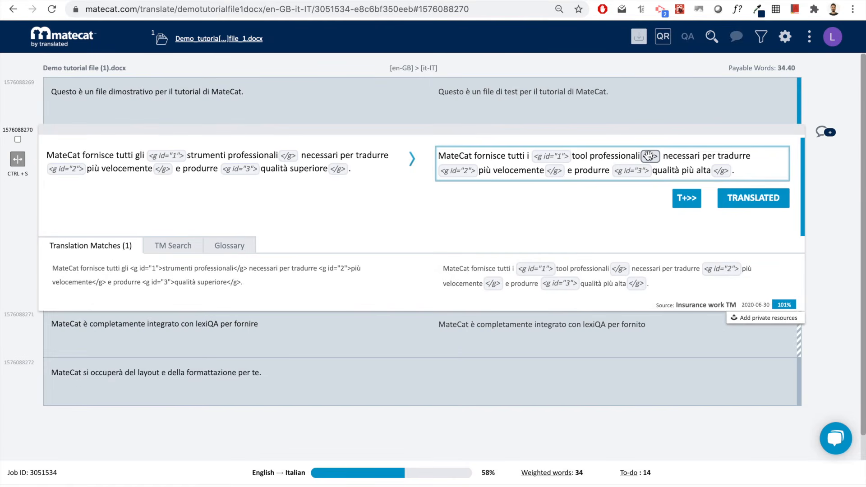
click(649, 155)
key(BackSpace)
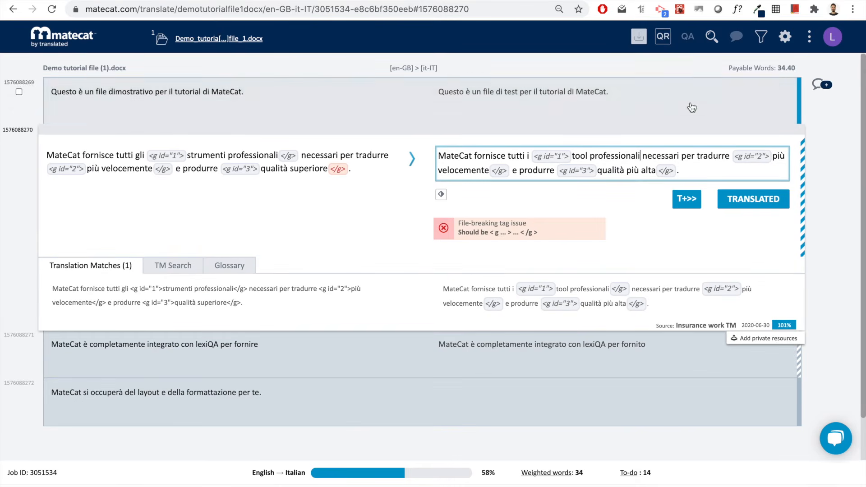
click(753, 201)
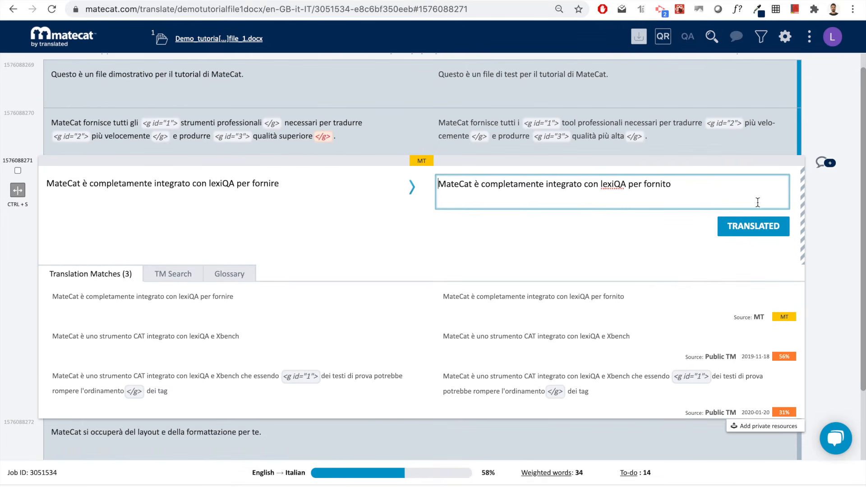
- Fix the QA tag error by reinserting </g> after 'professionali' and confirm the segment translated
click(691, 45)
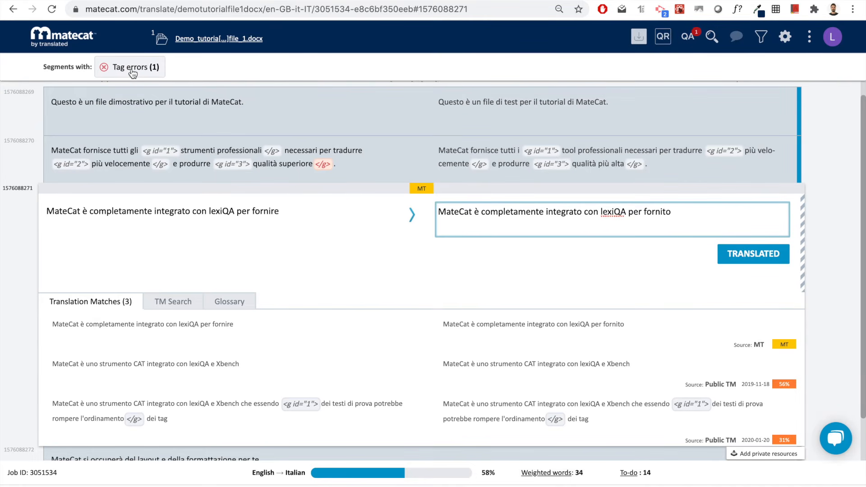
click(132, 72)
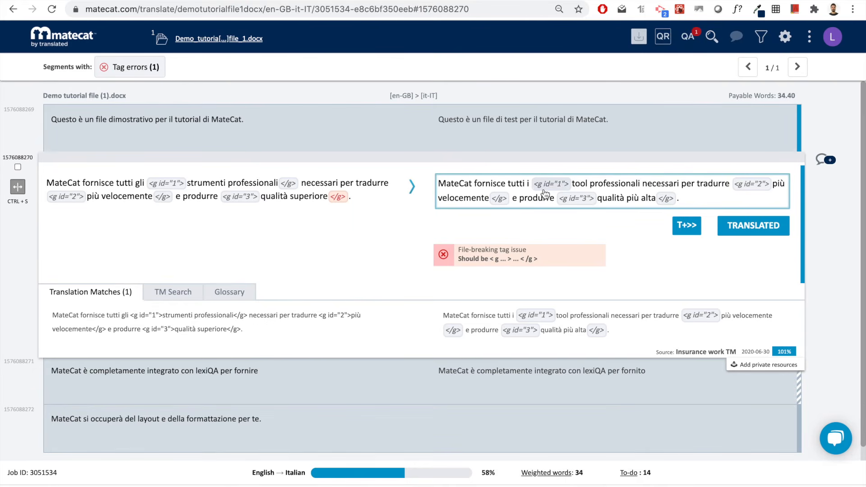
click(640, 183)
text(<)
key(Return)
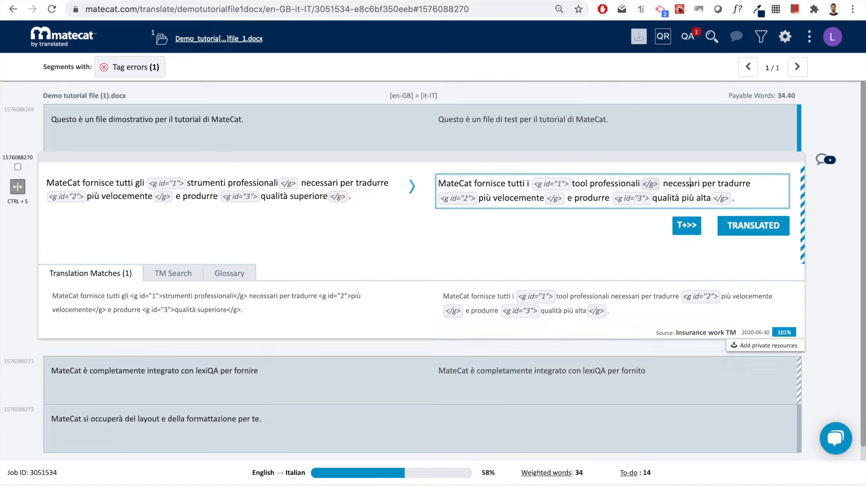
click(751, 224)
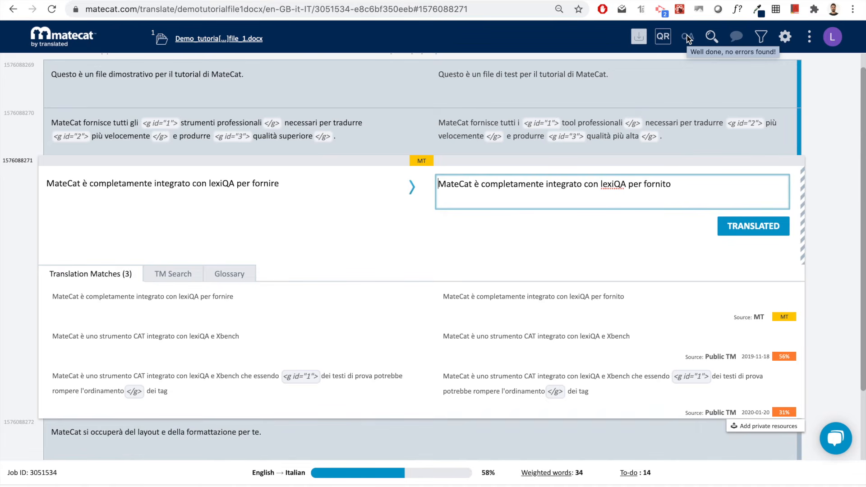
- Show the Search/Replace bar and reopen the first segment with its Insurance work TM match
click(711, 37)
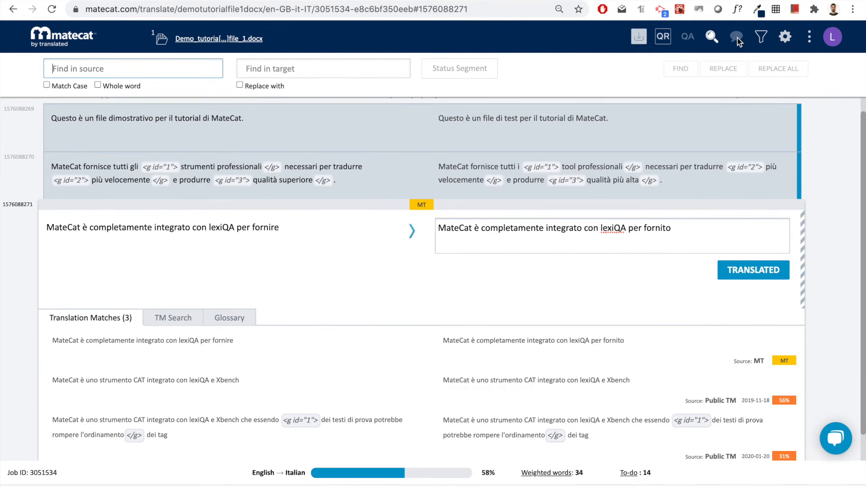
click(714, 131)
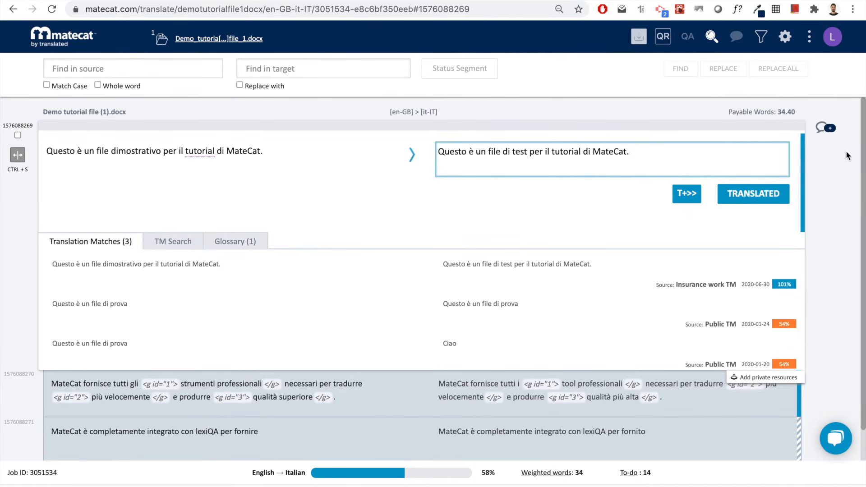
- Post the comment 'This segment needs to be checked' on the first segment
click(823, 129)
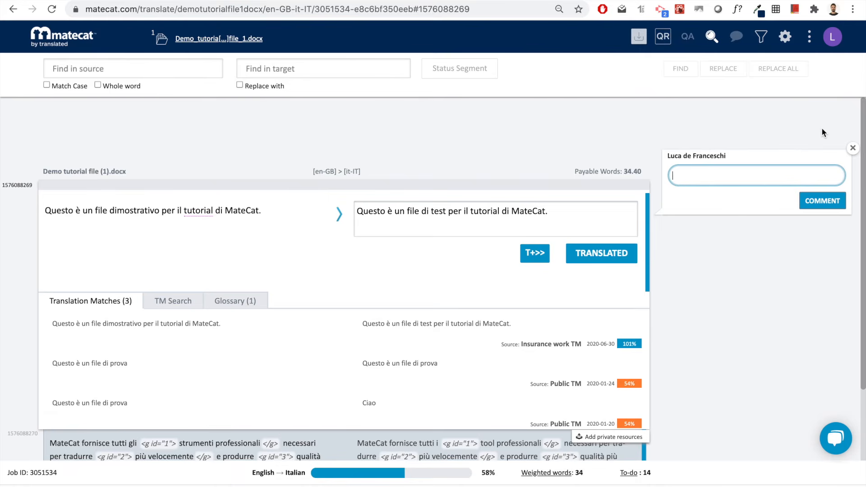
text(This segment needs to be checked)
click(826, 202)
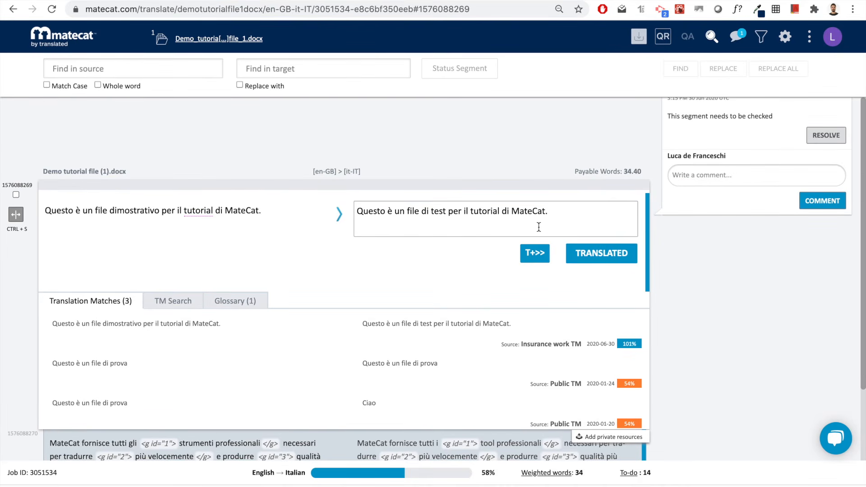
click(713, 179)
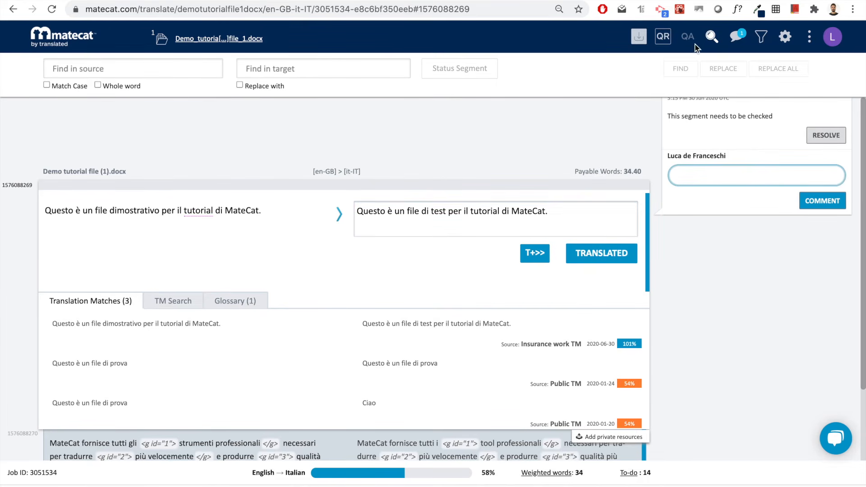
- Close the search bar, review the job's comment list, and show the segment filter options
click(710, 38)
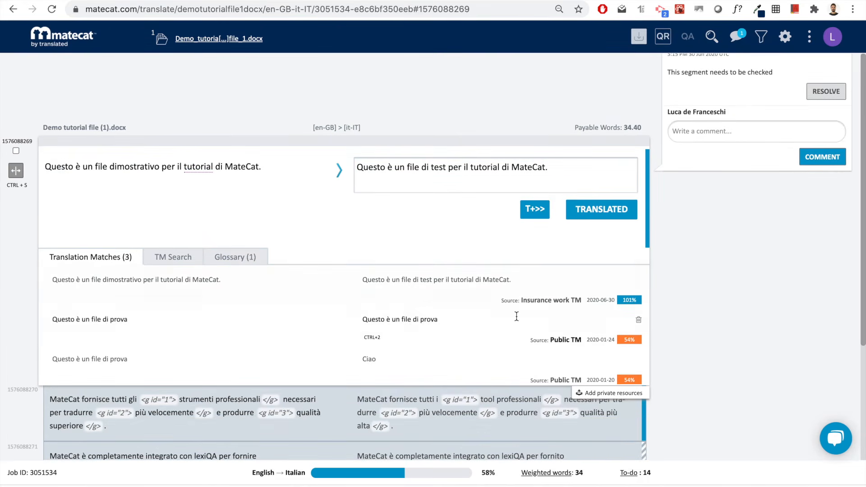
click(507, 404)
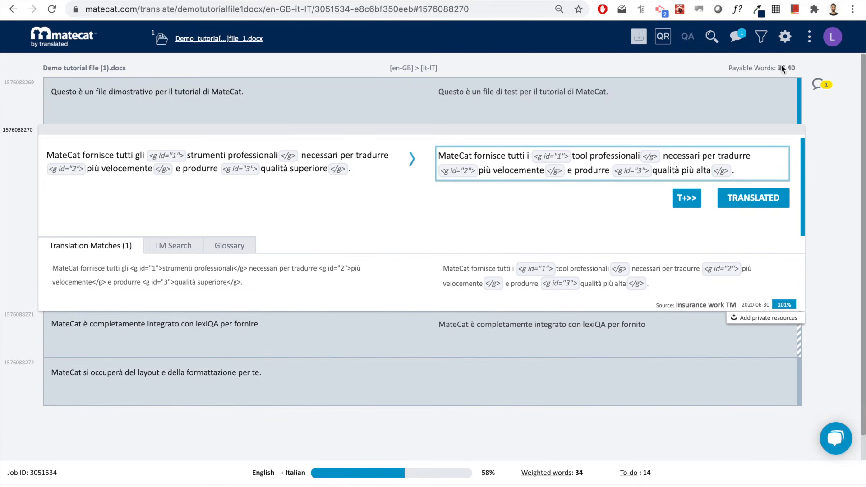
click(698, 103)
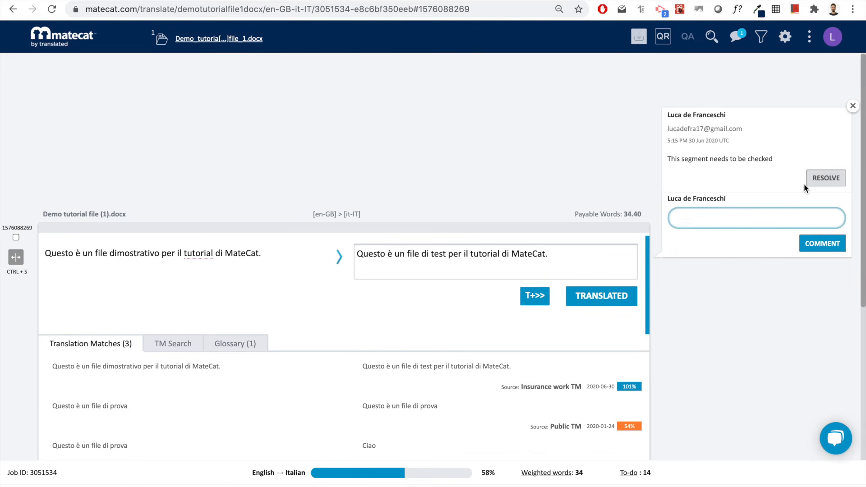
click(739, 40)
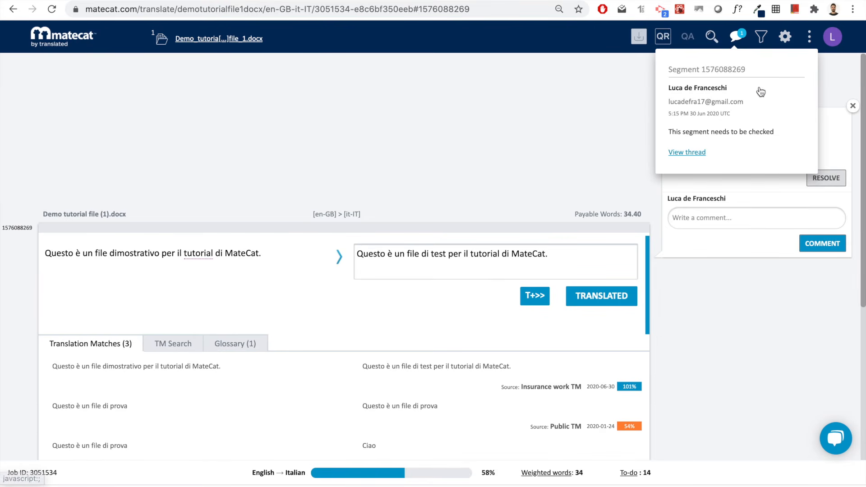
click(763, 39)
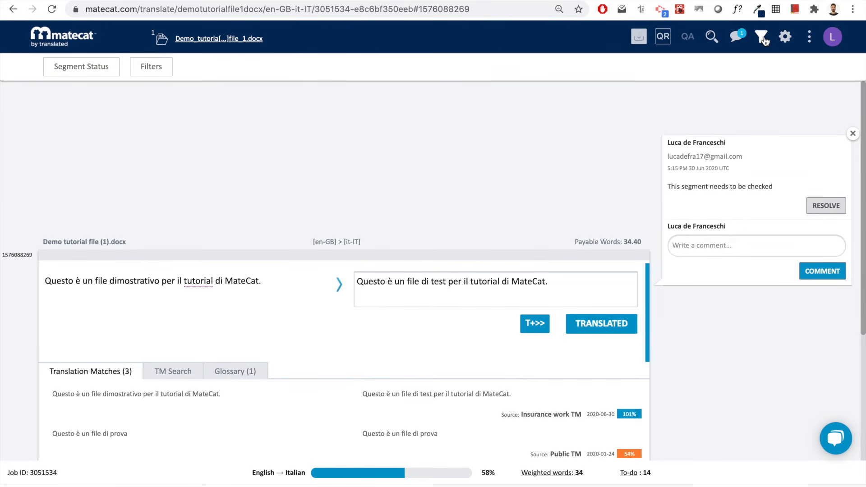
- Review the Segment Status and match-type filters, then view the Translation Memory and Glossary settings
click(77, 73)
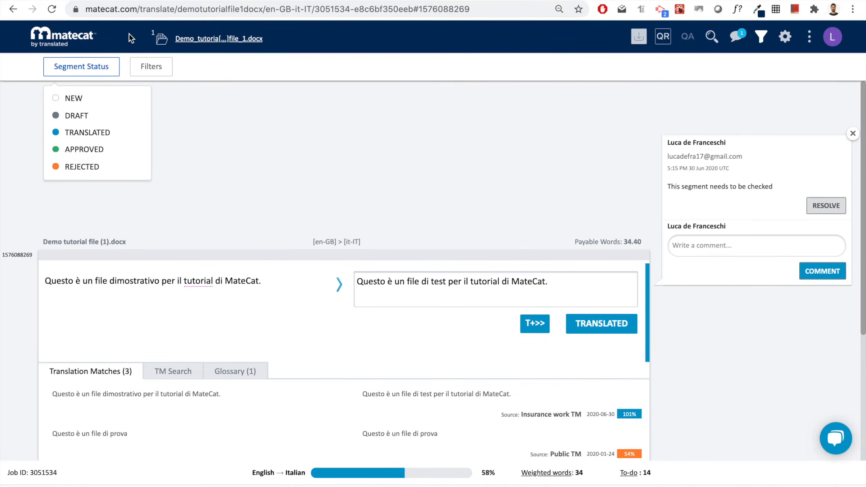
click(161, 71)
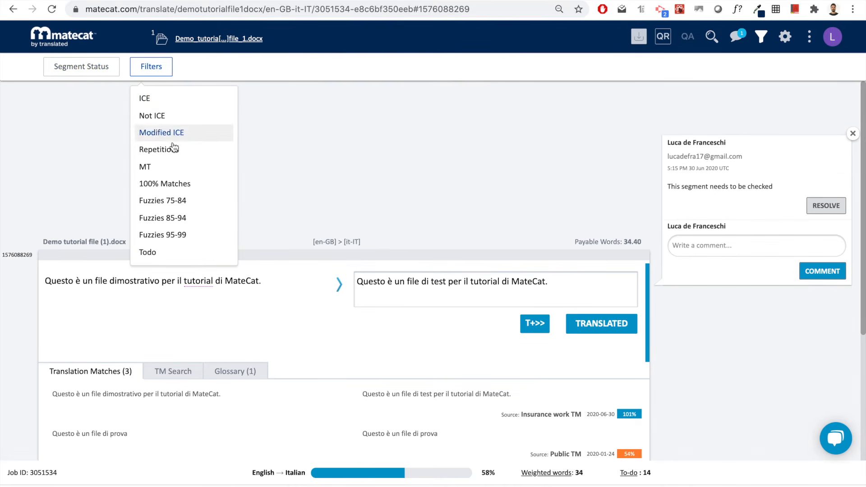
click(343, 52)
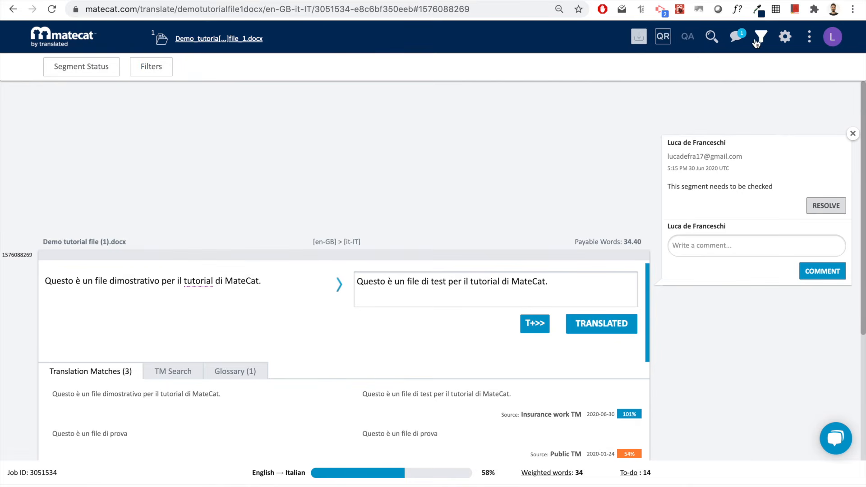
click(788, 41)
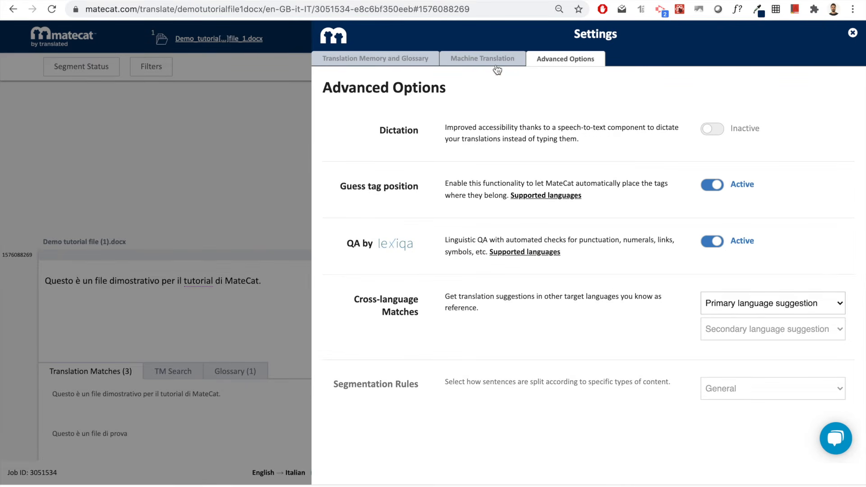
click(412, 60)
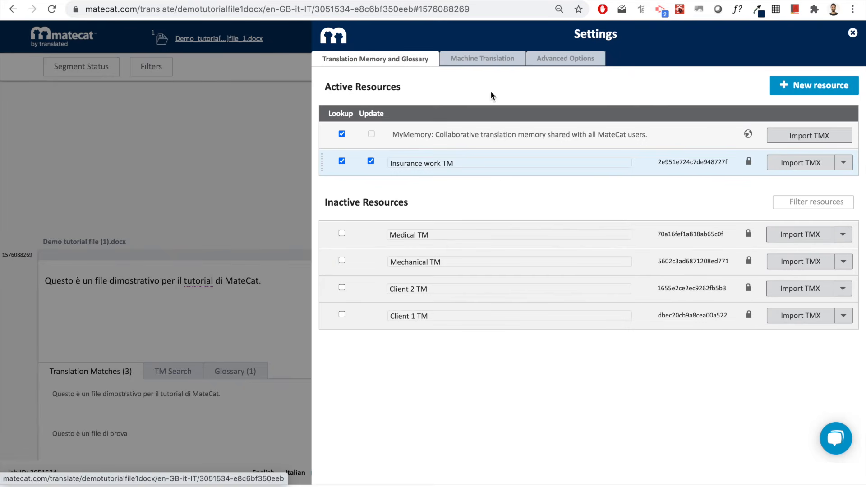
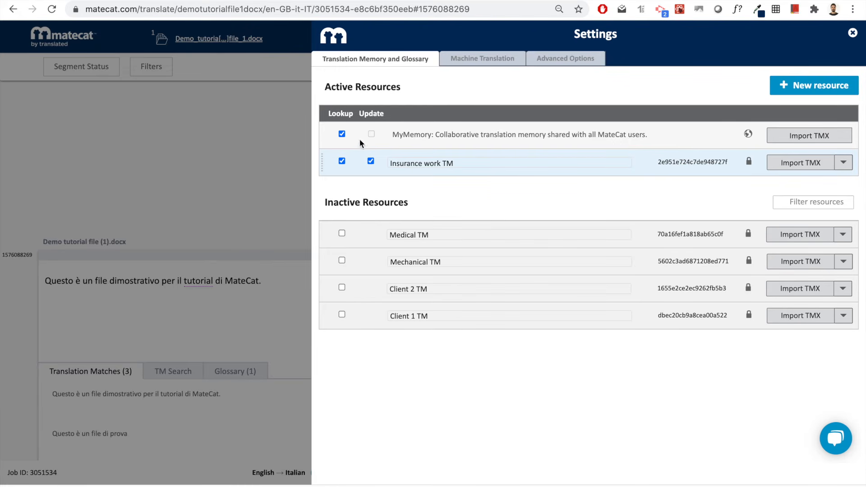
- Turn Medical TM lookup on and back off, keeping only Insurance work TM active, and close Settings
click(342, 233)
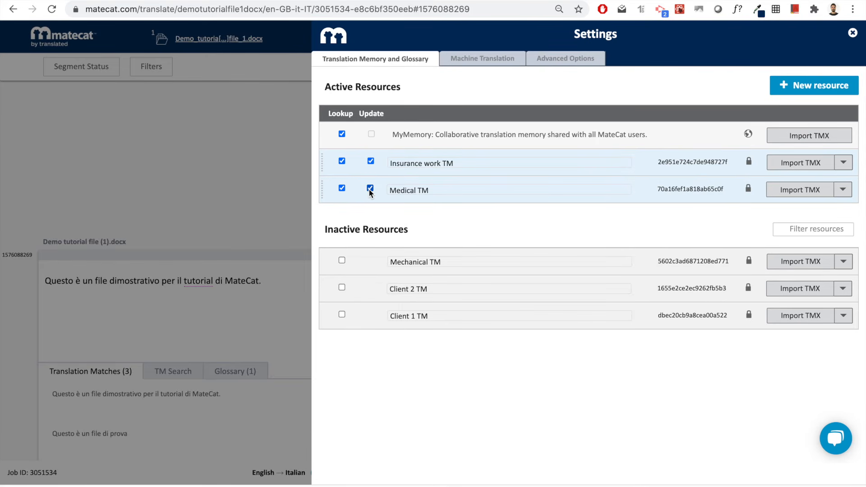
click(343, 188)
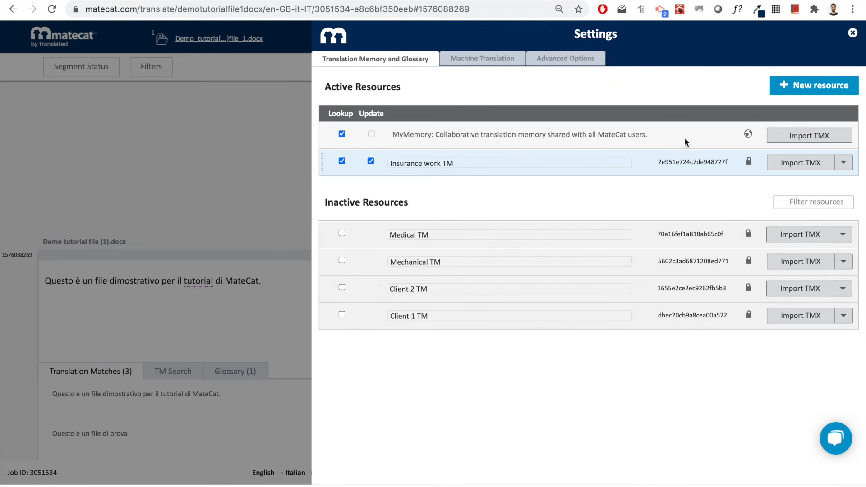
click(850, 38)
click(829, 45)
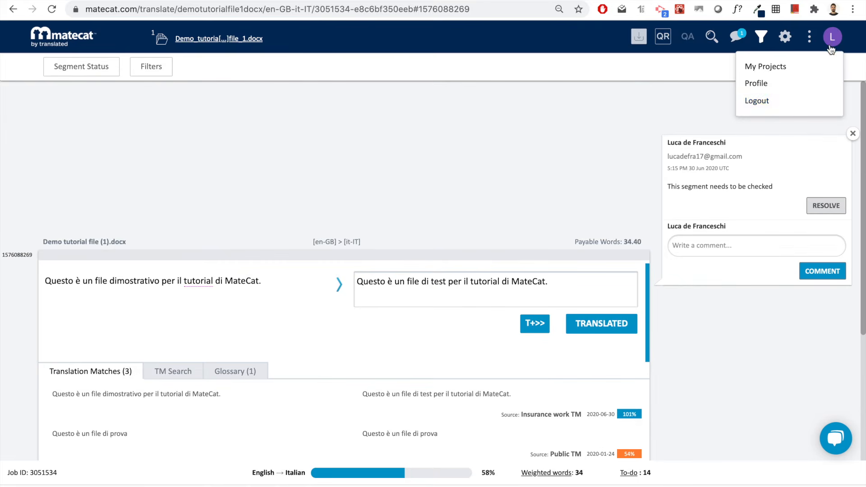
- Log out of the account and view the translation memory and glossary settings
click(772, 102)
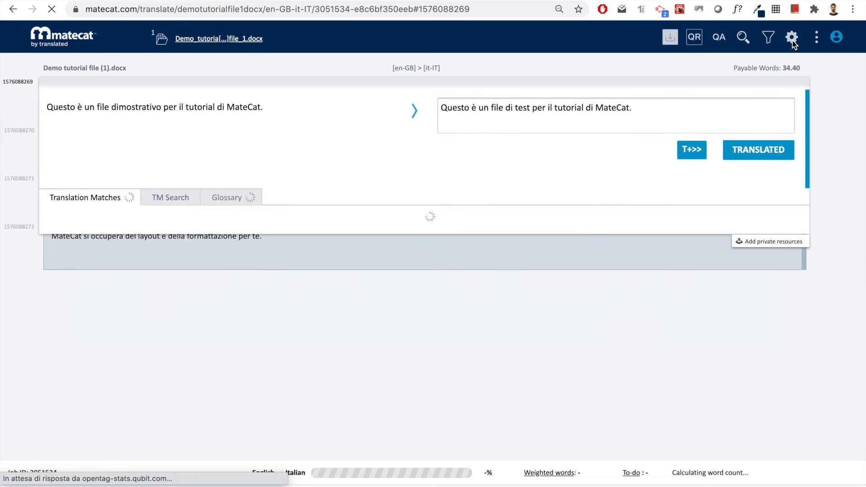
click(792, 37)
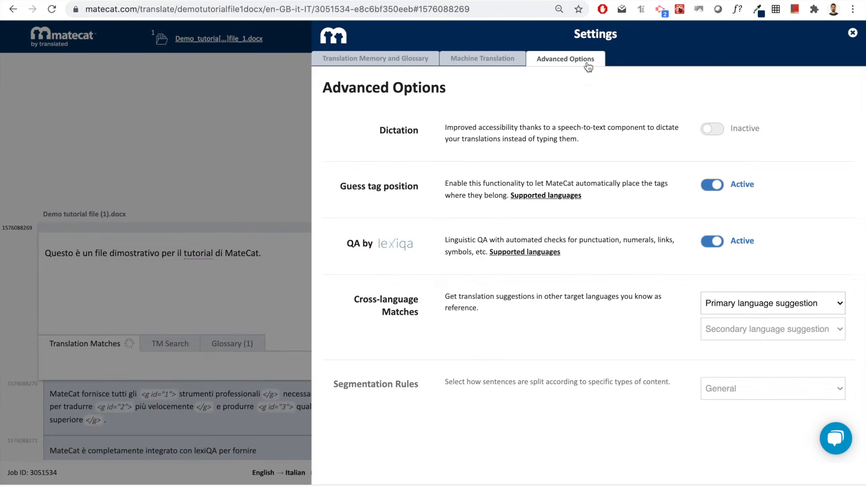
click(377, 62)
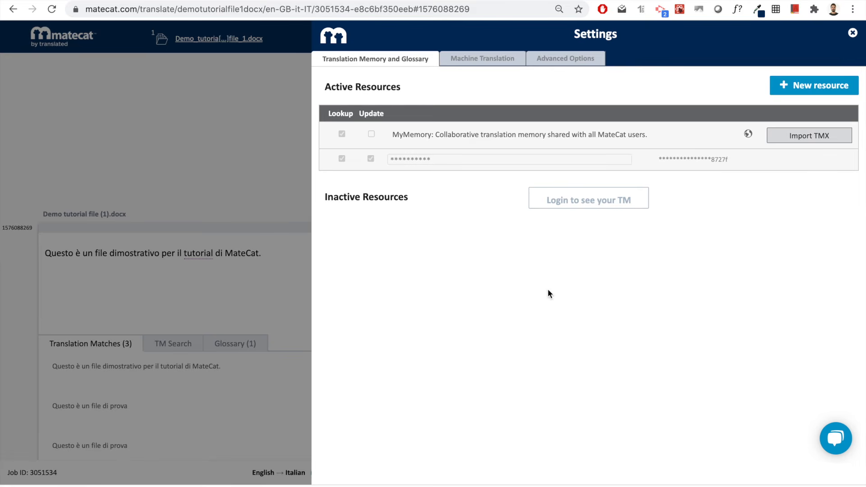
- Check the locked TMs, close Settings, and choose Google sign-in from the login dialog
click(352, 155)
click(851, 34)
click(838, 39)
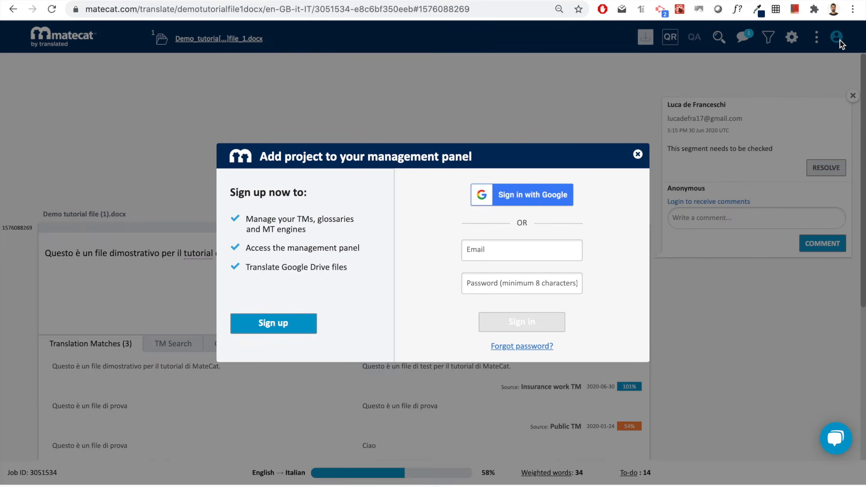
click(532, 189)
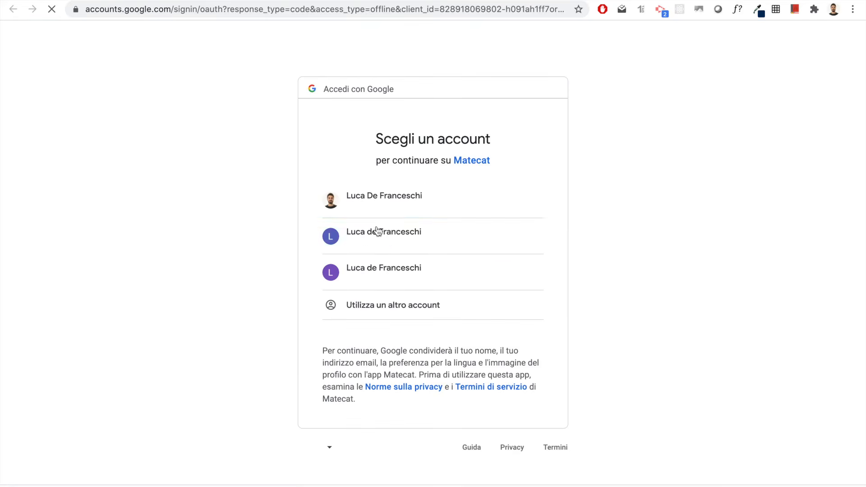
- Sign in with the third Google account and grant MateCat access
click(394, 267)
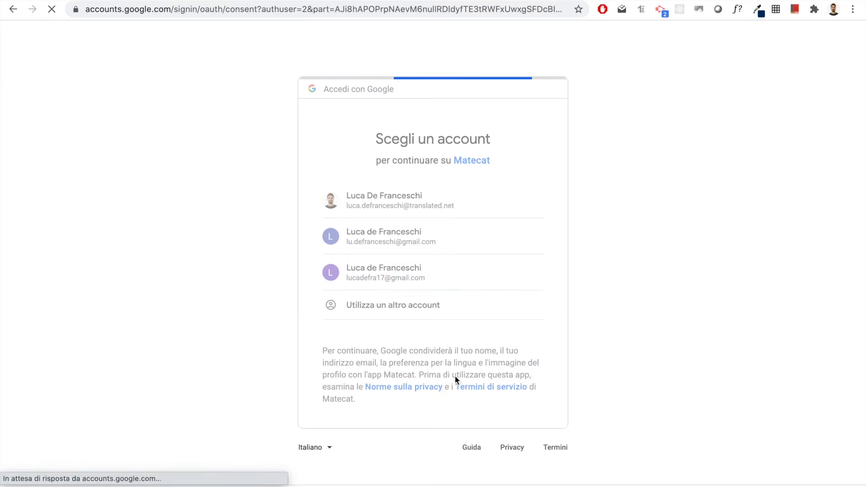
click(524, 441)
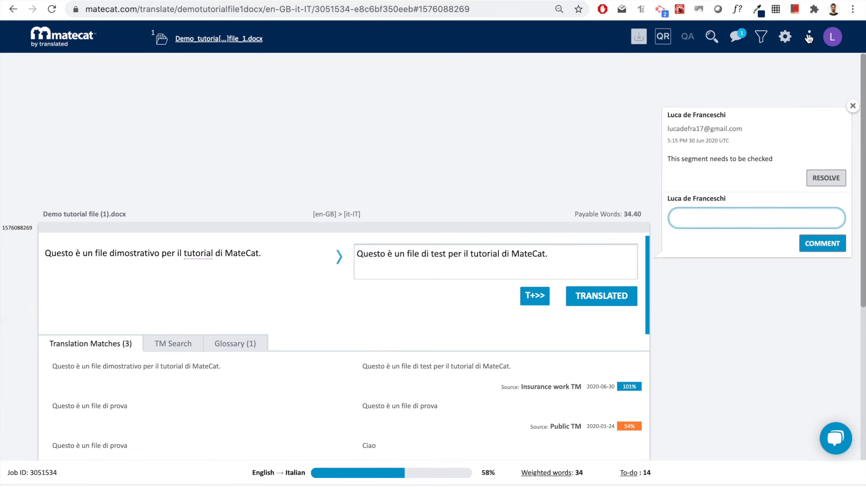
click(808, 38)
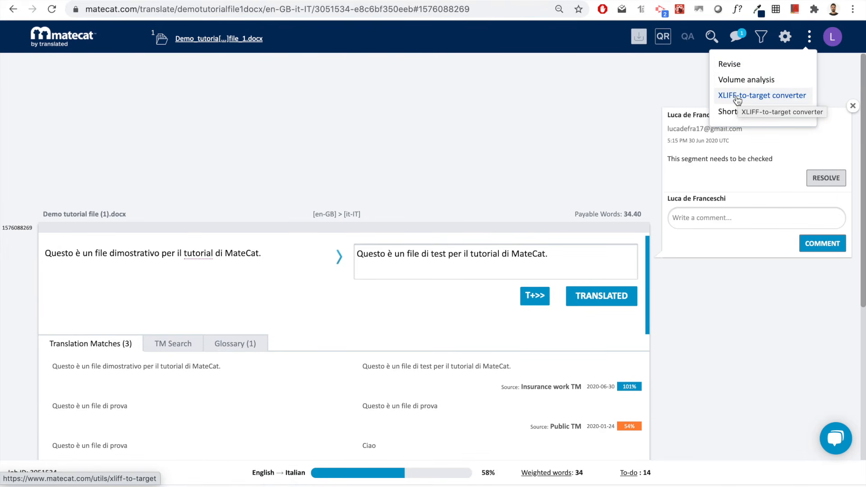
mouse_move(639, 52)
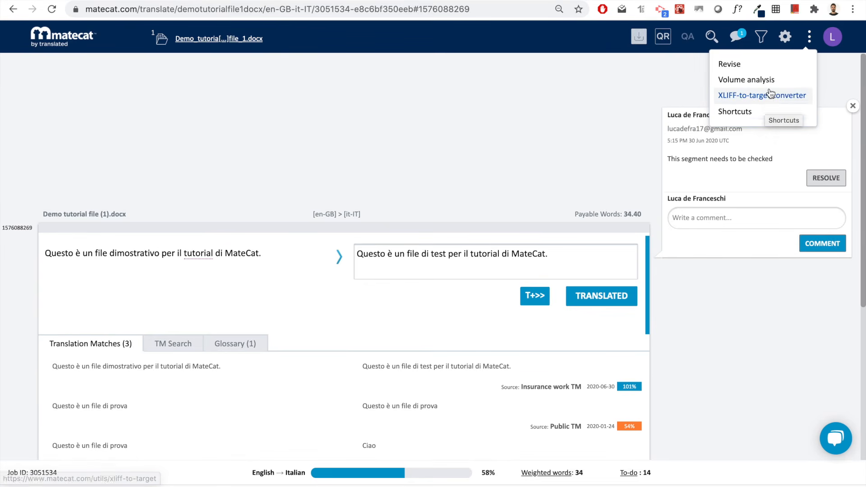
click(747, 114)
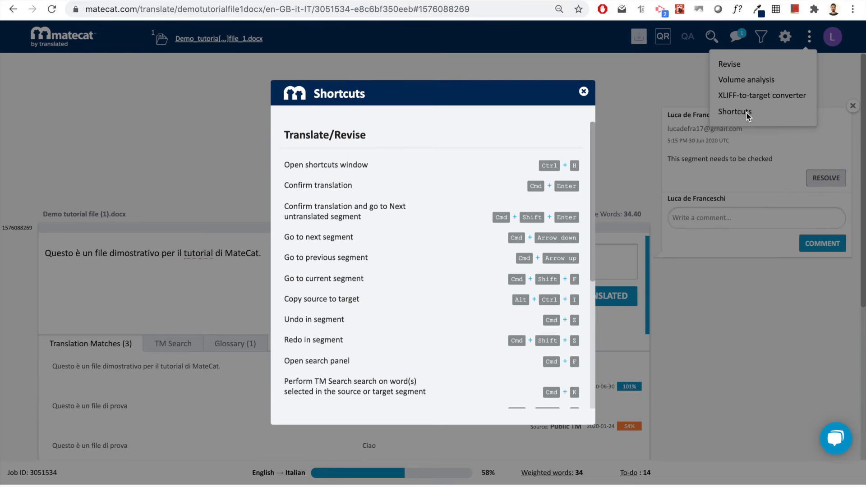
scroll(401, 315, down, 5)
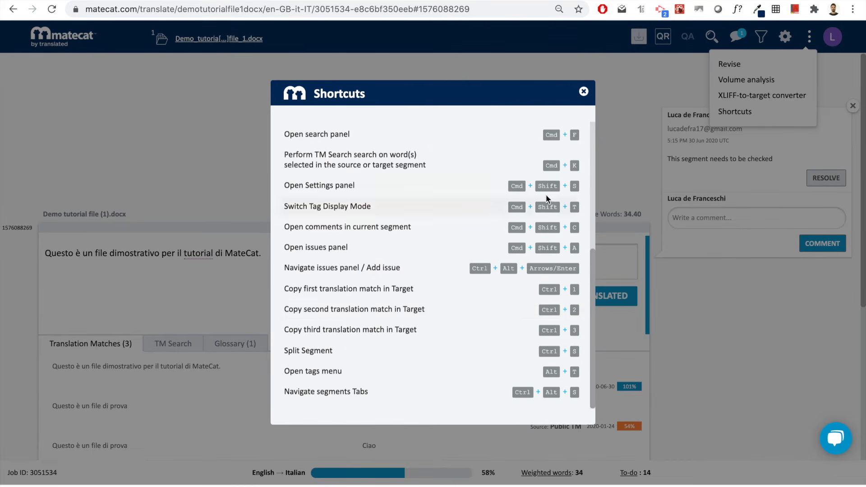
click(584, 92)
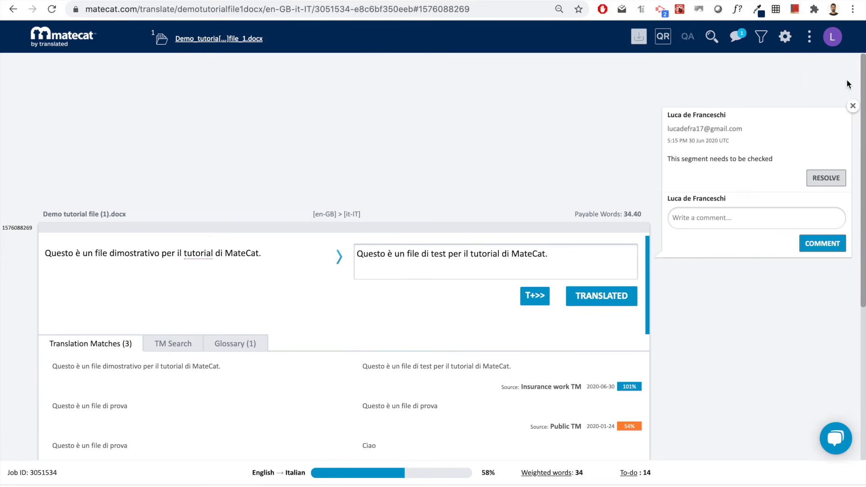
click(852, 106)
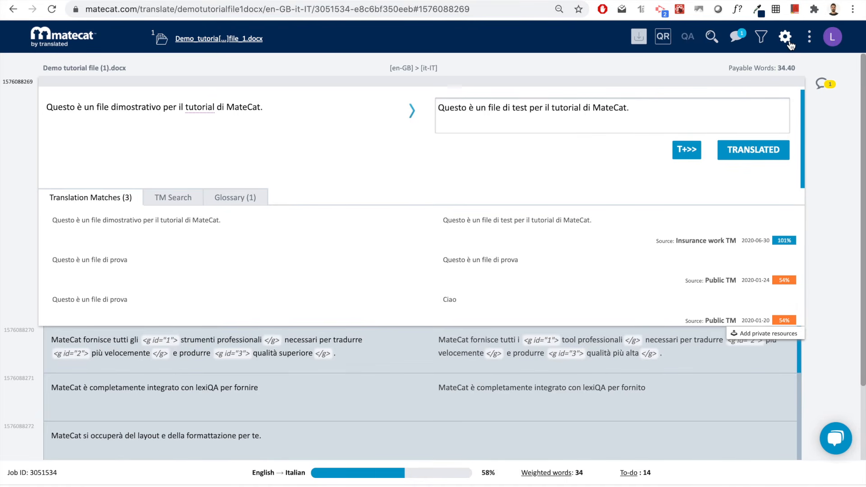
click(695, 403)
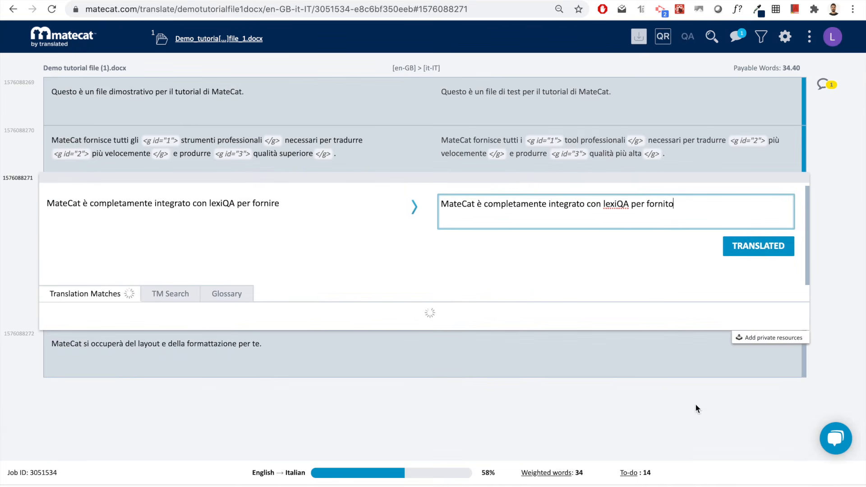
click(764, 245)
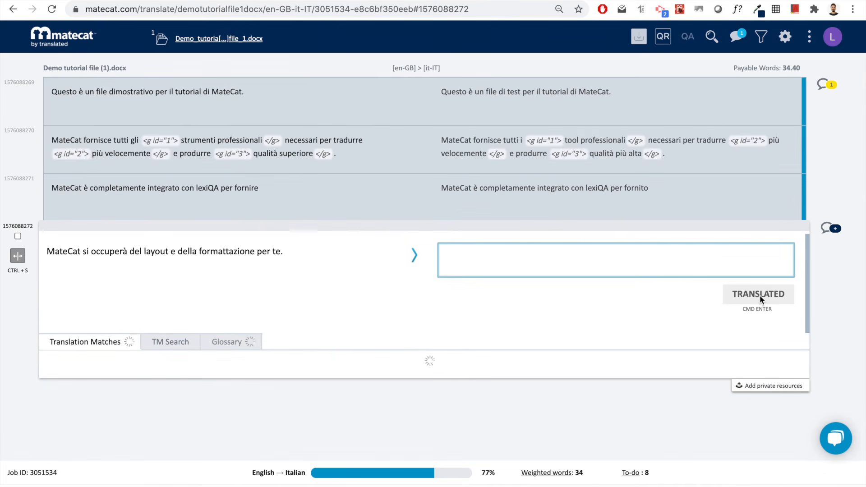
click(766, 293)
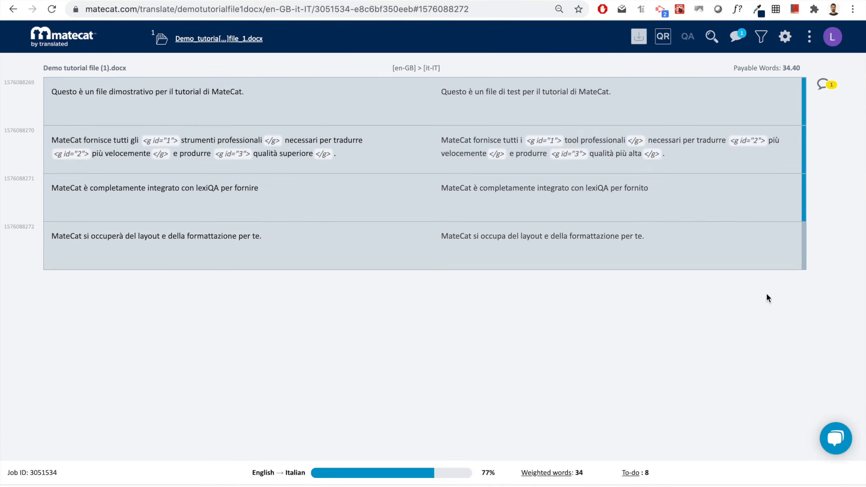
click(810, 38)
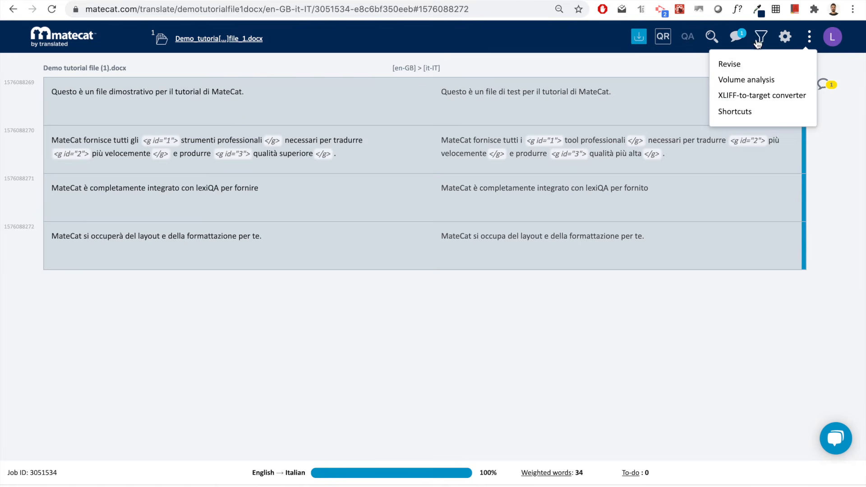
- Switch the job to Revise mode and show the issue types for the last segment
click(743, 65)
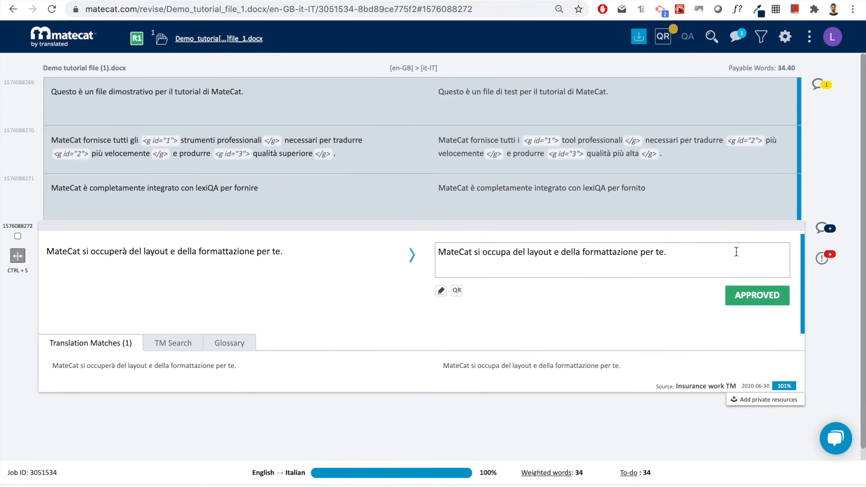
click(823, 261)
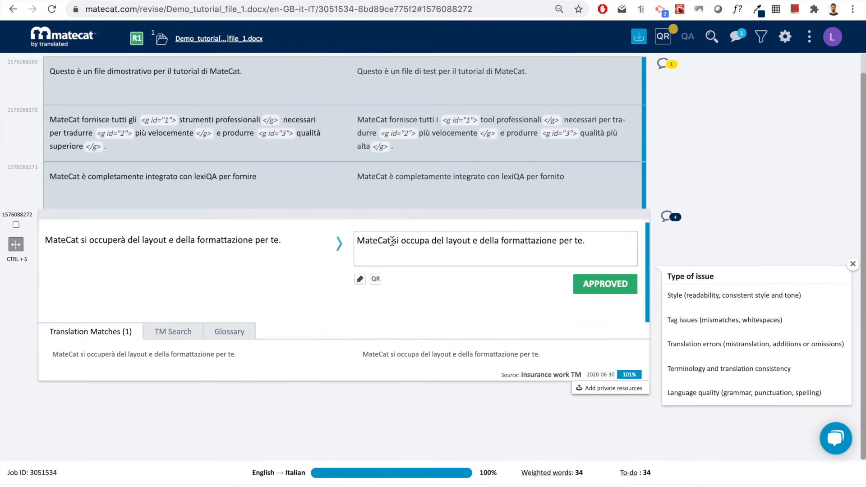
- Revise the last segment: 'si occupa' to 'gestisce', 'del' to 'il', 'della' to 'la'
drag(394, 241, 431, 241)
text(gestisce)
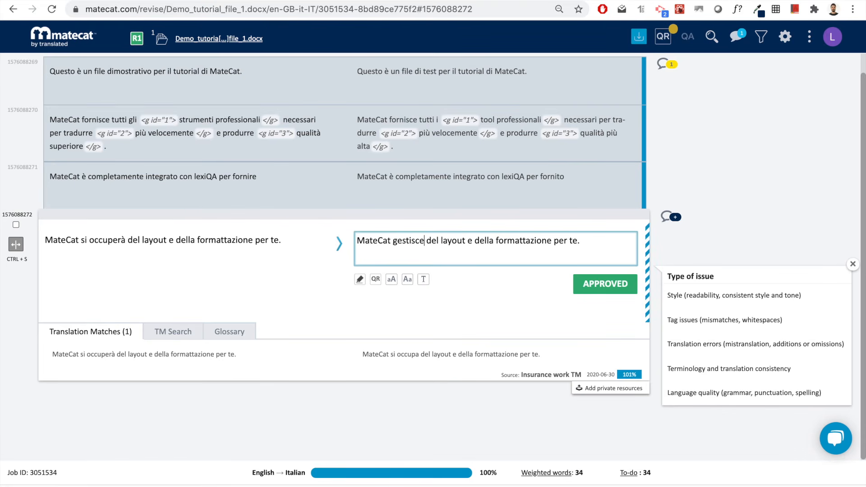
key(BackSpace)
key(BackSpace)
key(BackSpace)
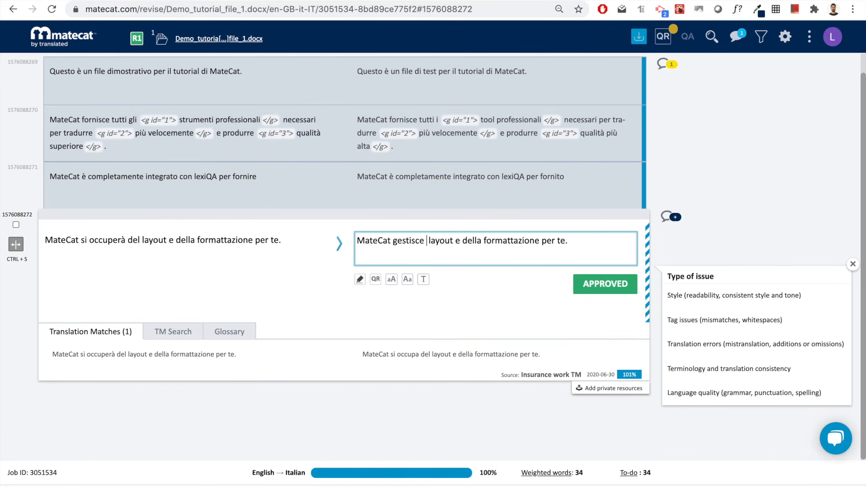
text(il)
double_click(474, 239)
key(BackSpace)
text(la)
- Log a Minor Style issue on the last segment
mouse_move(742, 395)
mouse_move(754, 296)
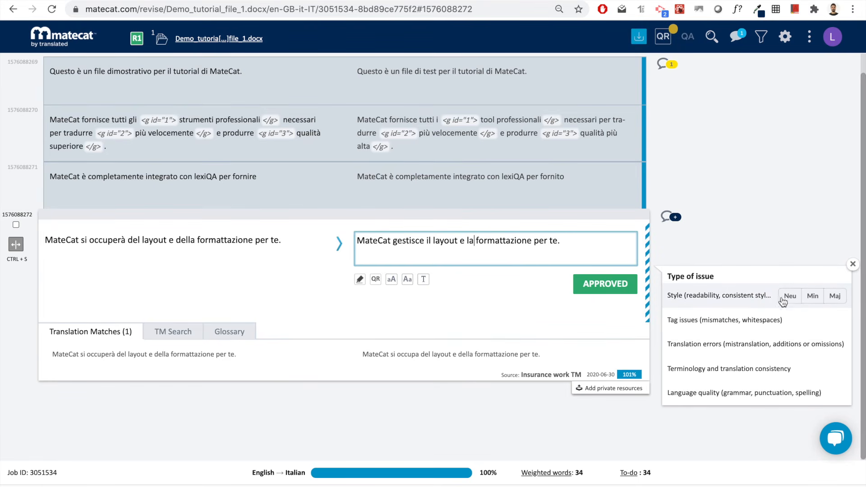
click(811, 298)
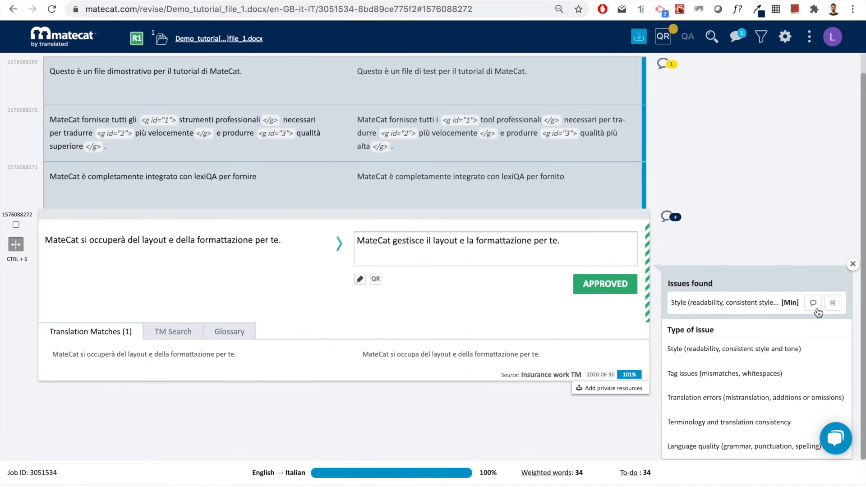
mouse_move(805, 349)
- Comment 'poor style' on the Style issue and approve the revised segment
click(813, 305)
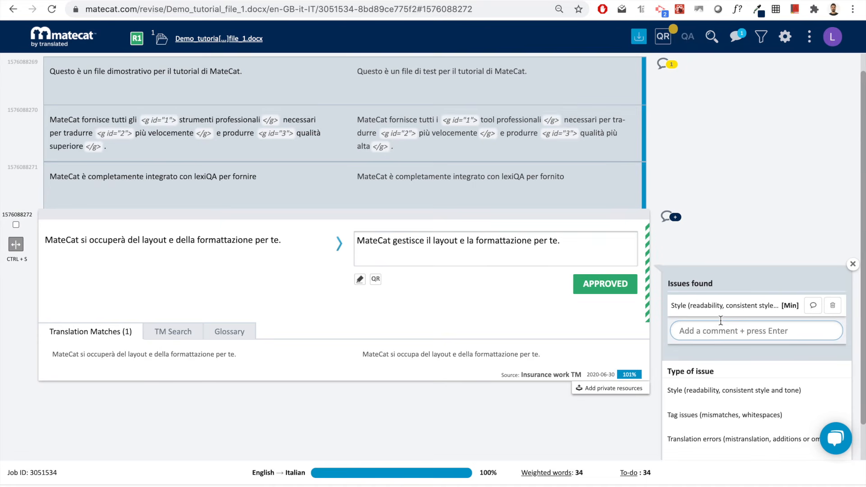
text(poor style)
key(Return)
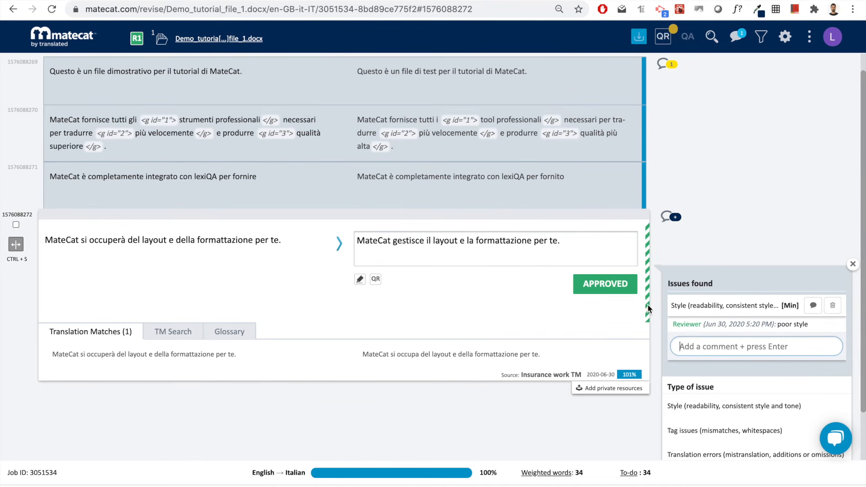
click(622, 289)
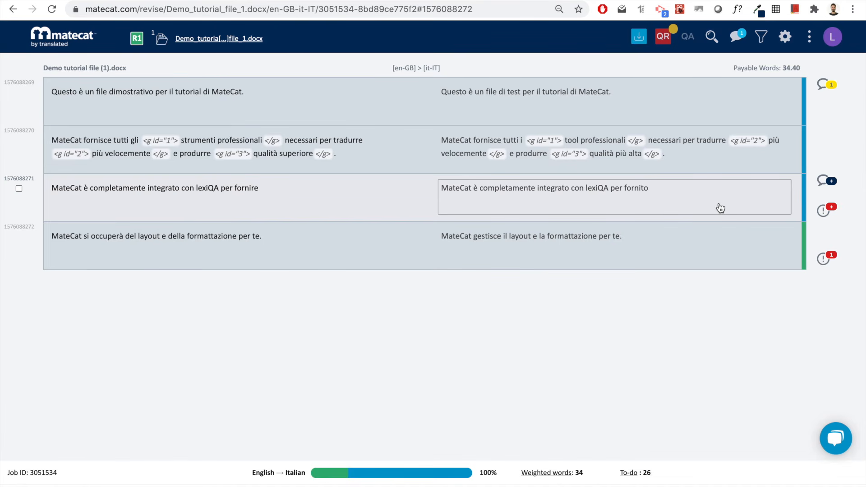
- Approve the first three segments of the demo file one after another
click(720, 208)
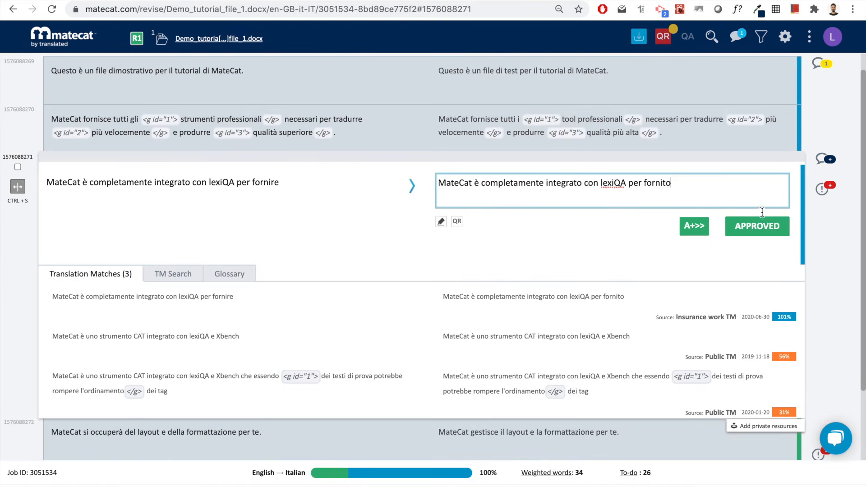
click(724, 85)
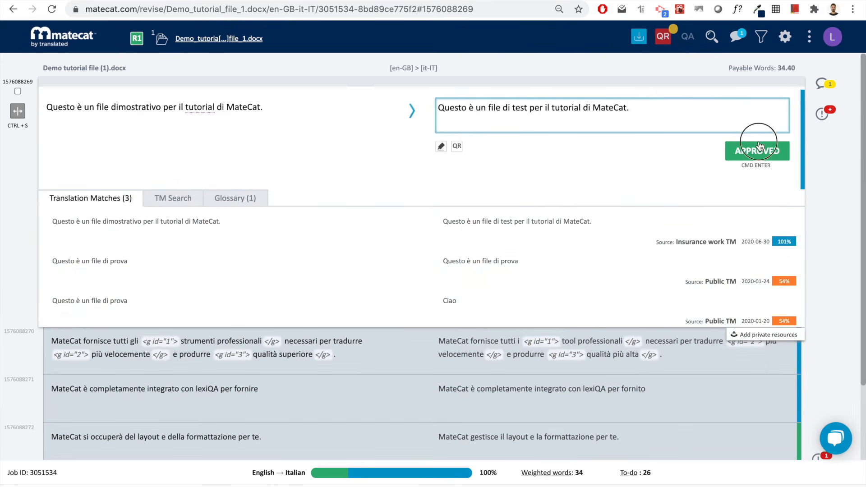
click(758, 142)
click(760, 197)
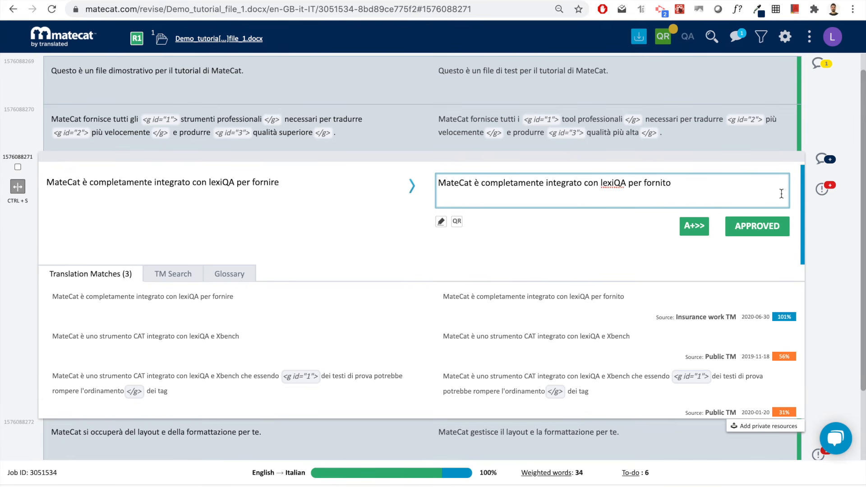
click(762, 232)
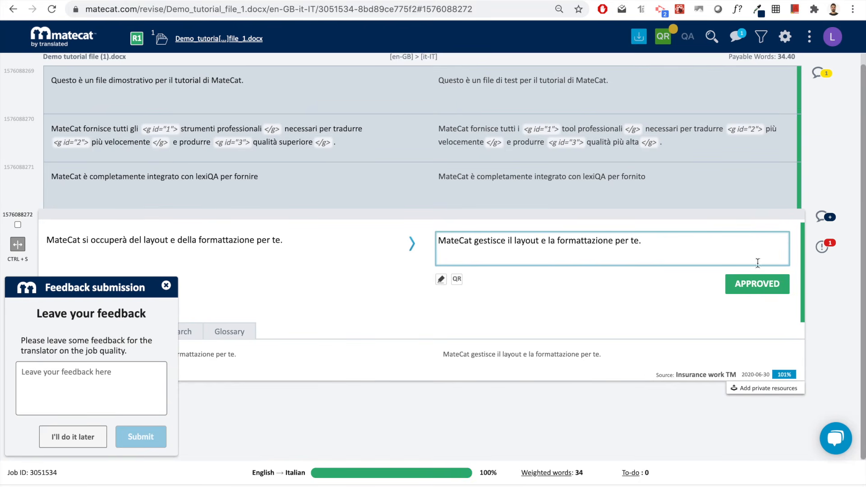
- Write the translator feedback 'Good job overall!' and submit it
click(54, 375)
text(Good job )
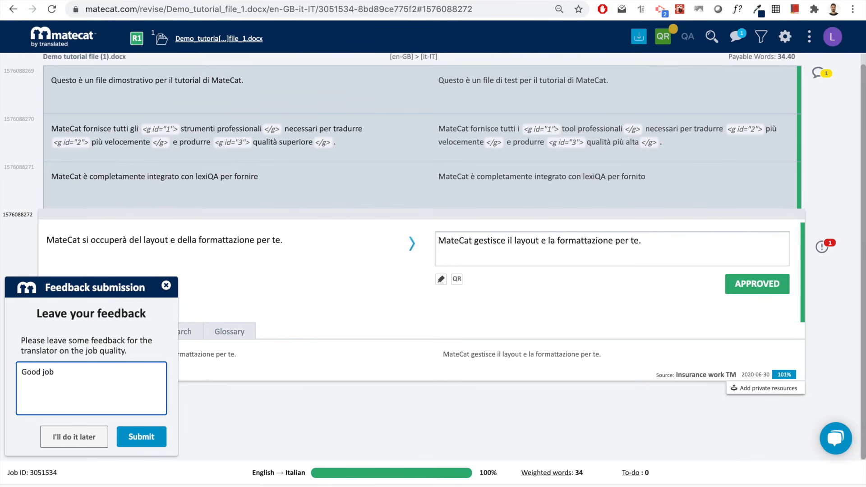
text(! oveea)
key(BackSpace)
key(BackSpace)
text(rall!)
click(147, 433)
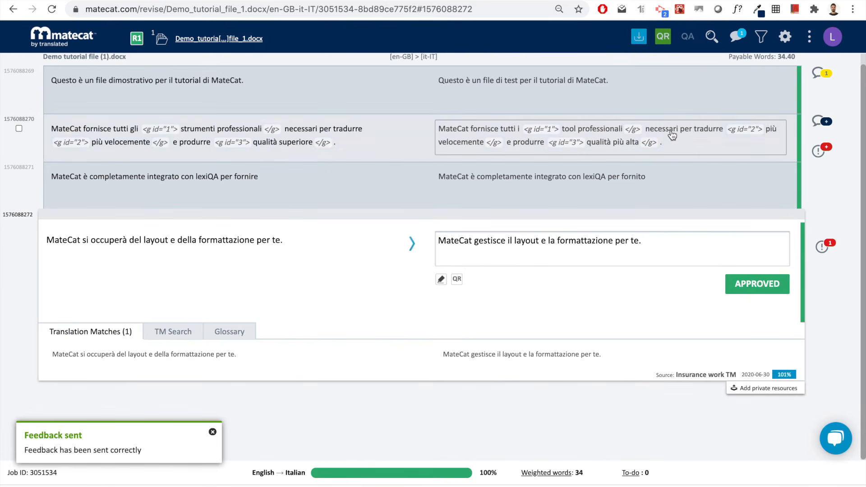
- Open the job's Quality Report and show the edit differences for the first translation
click(663, 37)
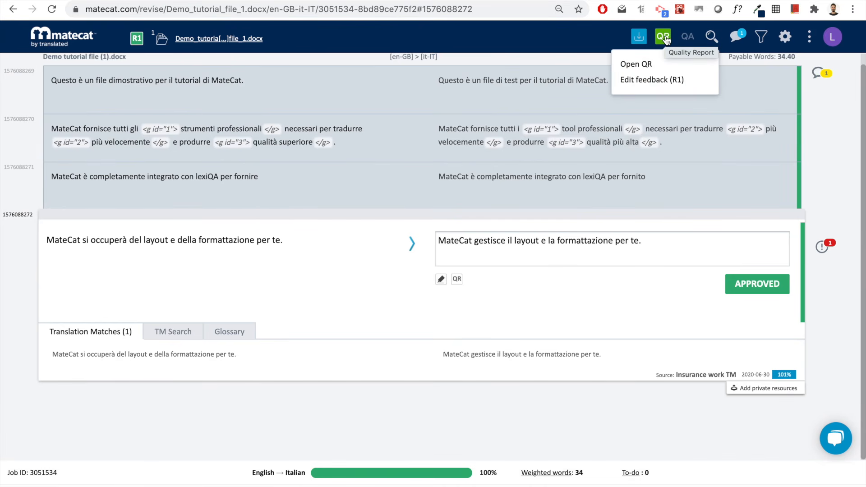
click(665, 38)
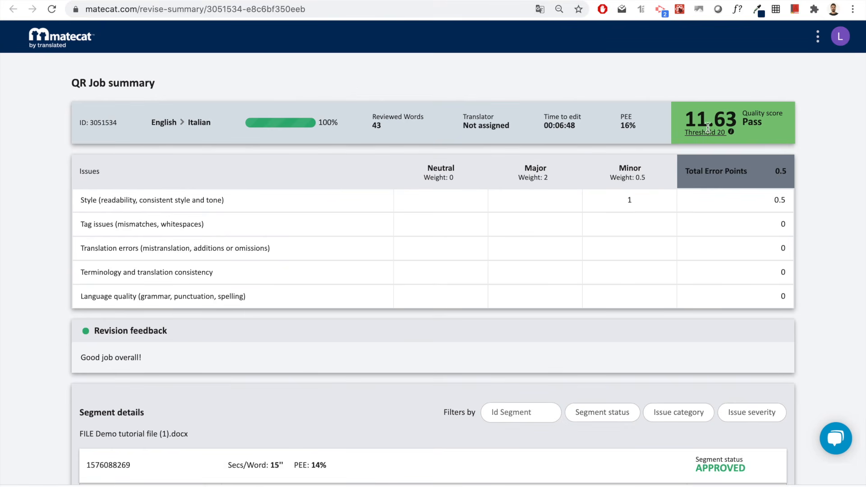
mouse_move(689, 118)
scroll(613, 132, down, 2)
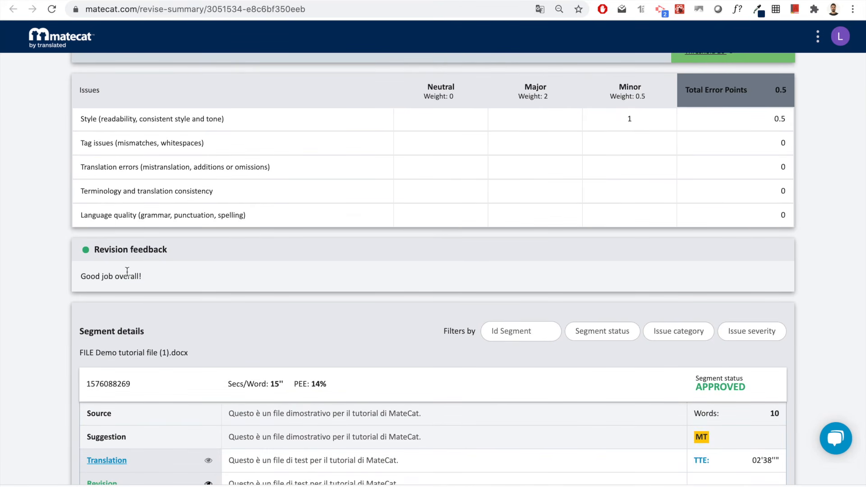
scroll(154, 280, down, 3)
scroll(154, 280, down, 1)
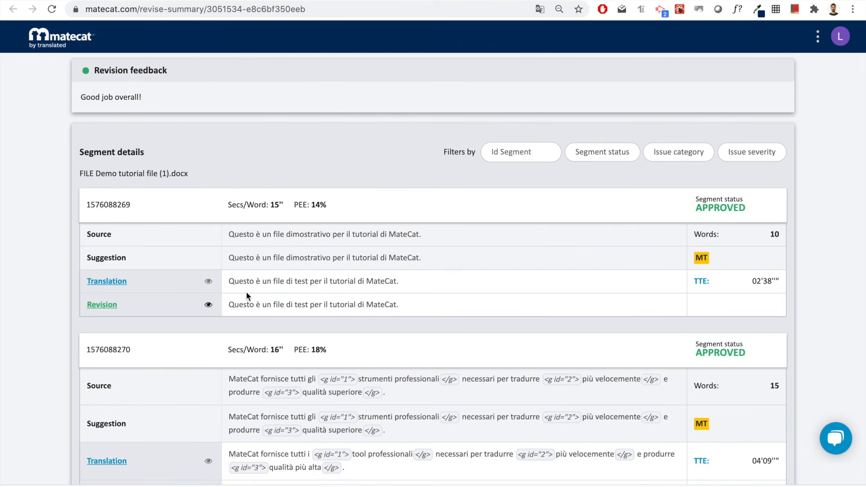
click(208, 283)
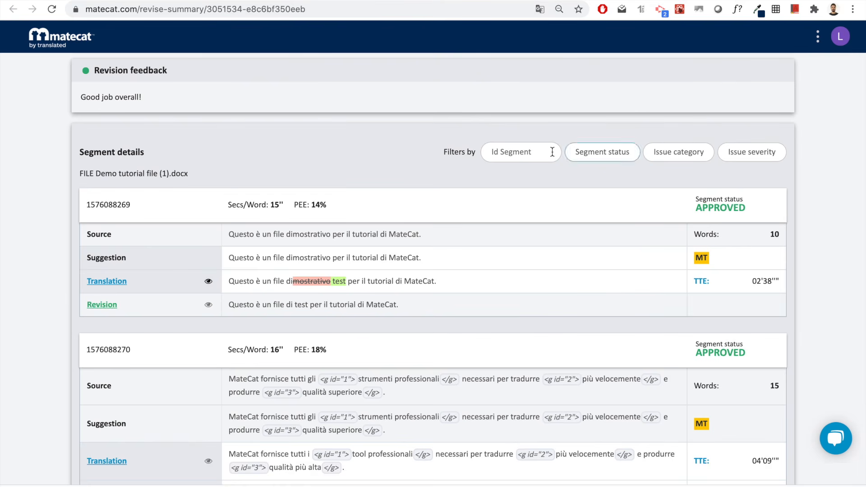
- Review the Quality Report's Segment status, Issue category and Issue severity filter options
click(607, 161)
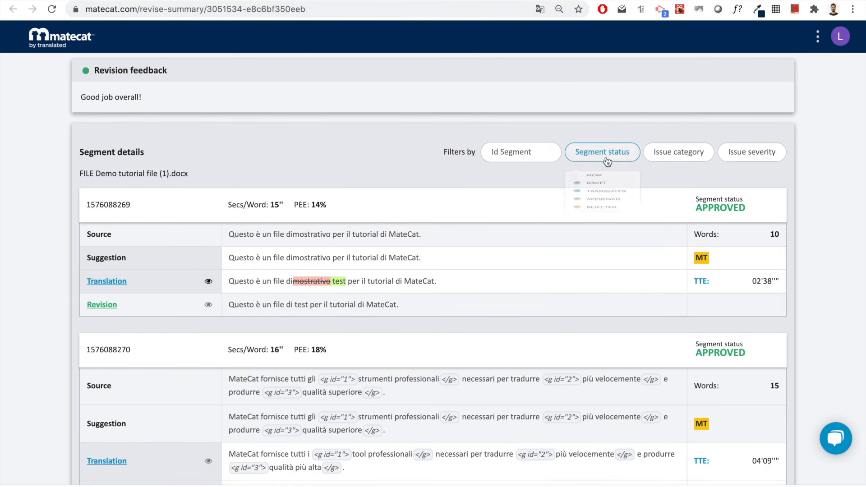
click(676, 157)
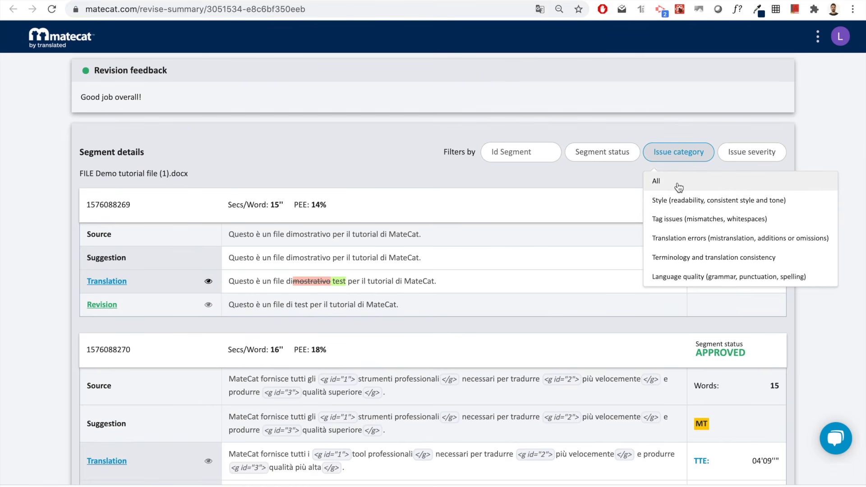
click(752, 156)
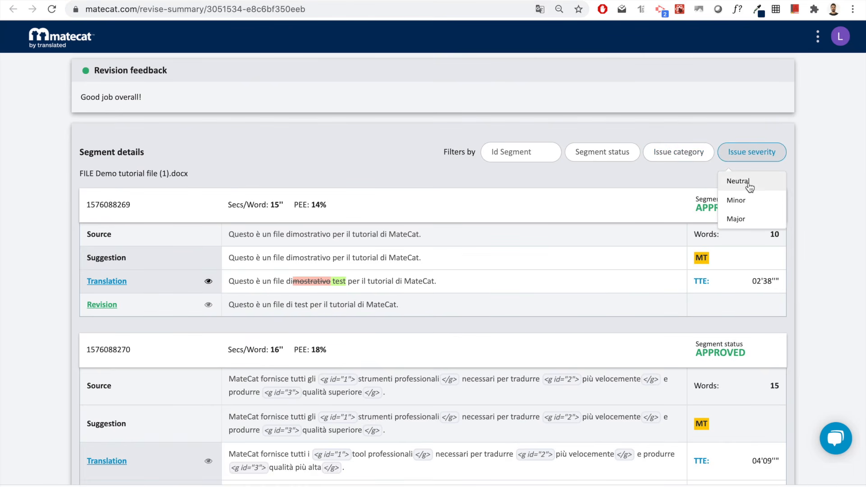
scroll(496, 235, down, 4)
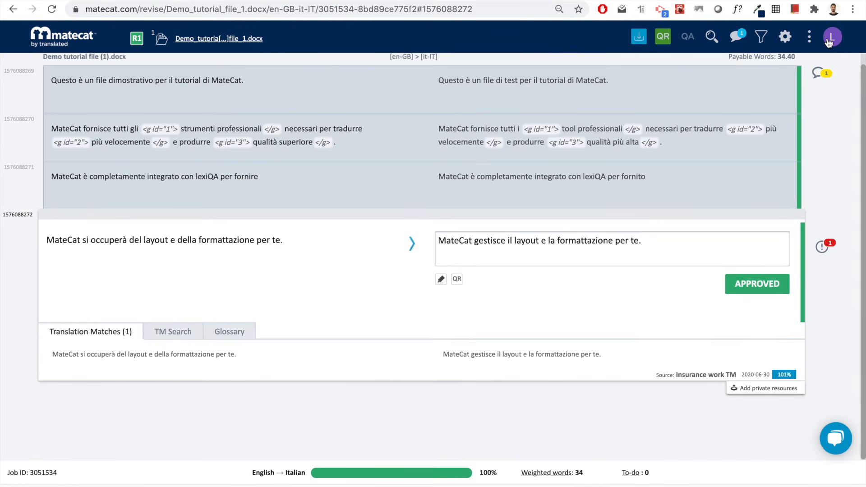
- Go to My Projects from the account menu and view the first job's comment thread
click(828, 42)
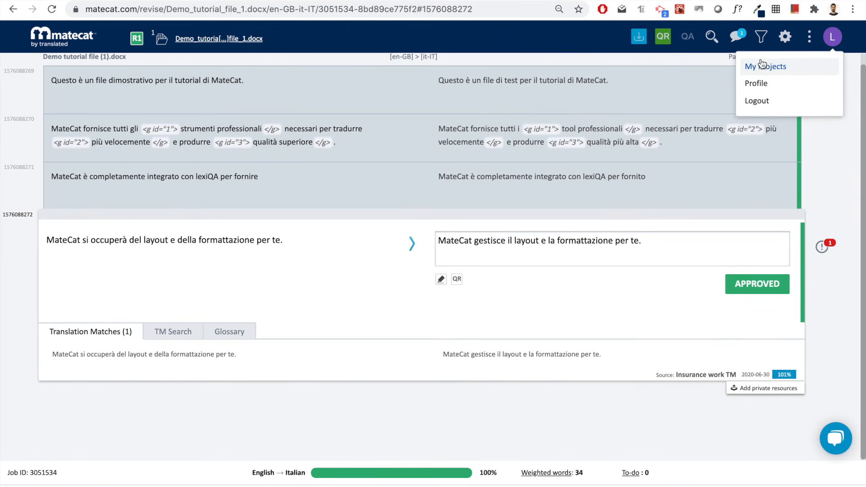
click(783, 70)
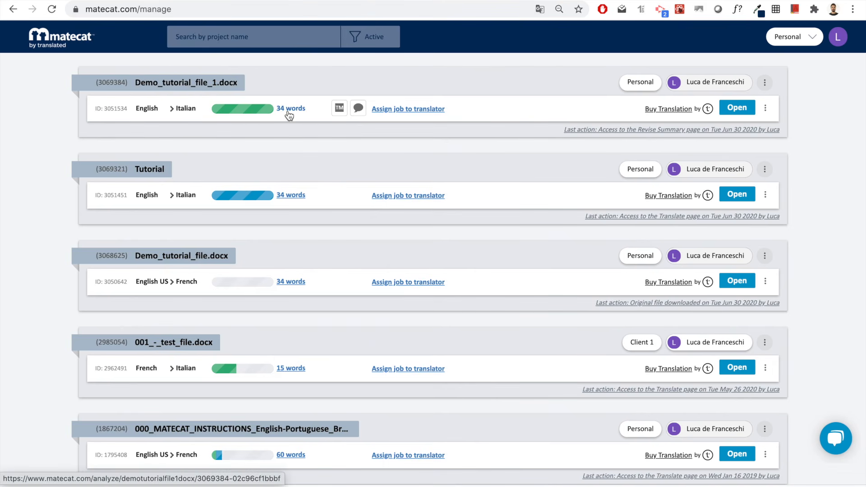
mouse_move(339, 109)
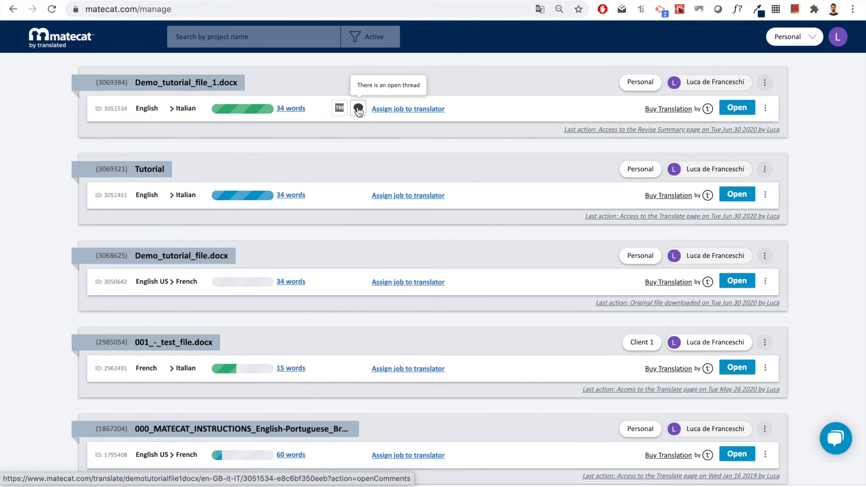
click(359, 112)
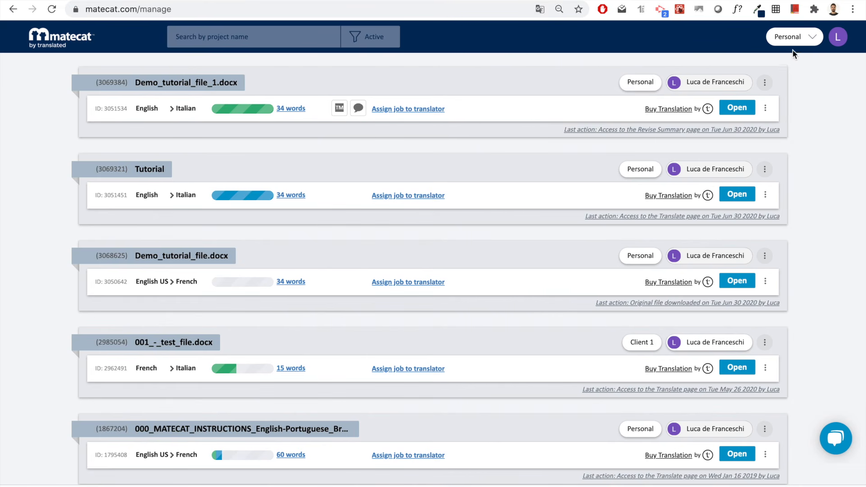
- Switch to the Client 1 team's projects, keeping the All Members and Active filters
click(810, 35)
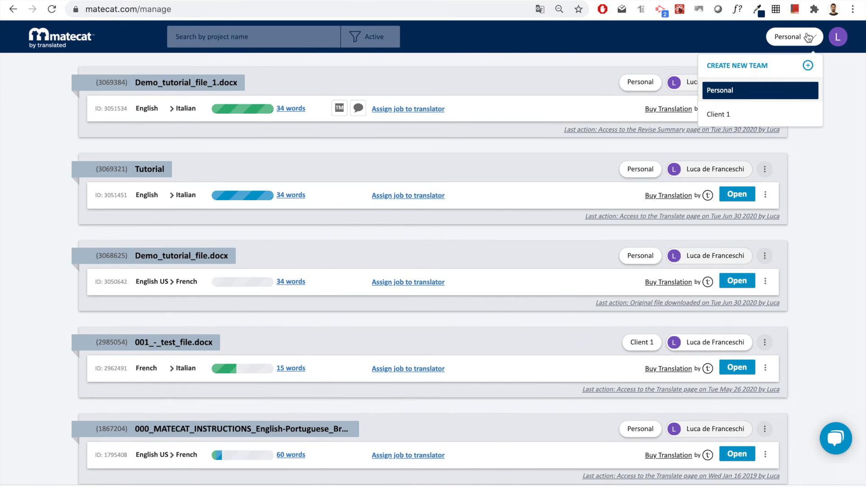
click(765, 119)
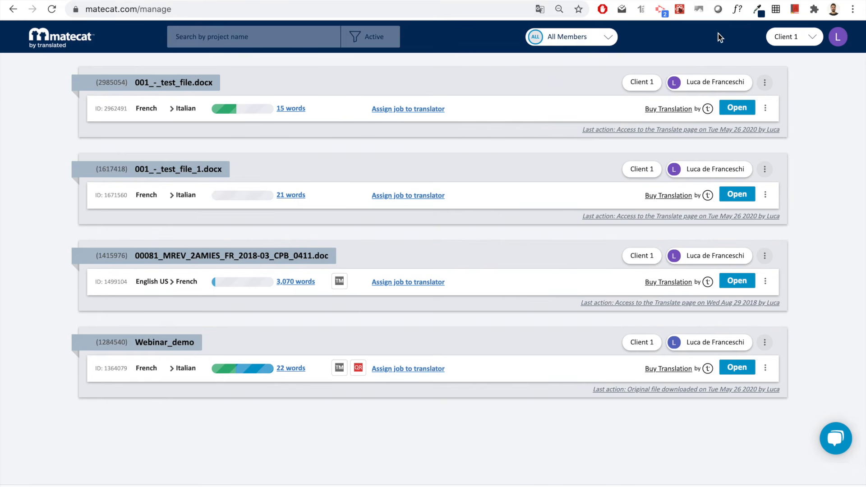
click(581, 39)
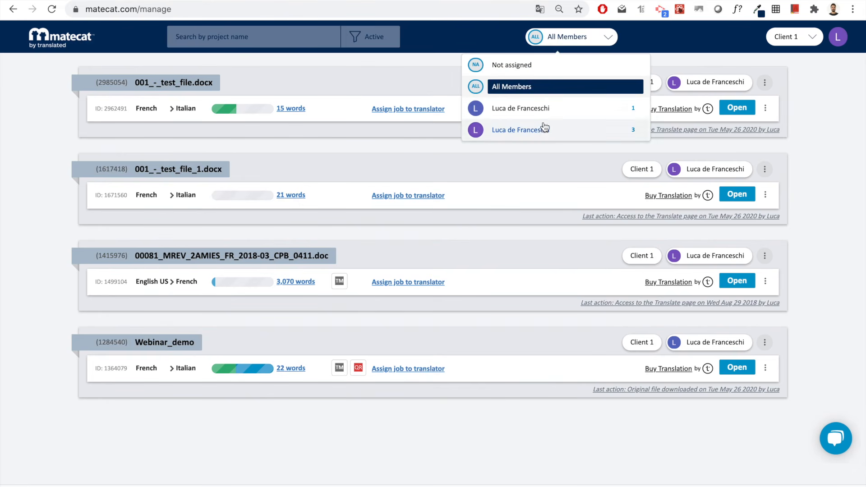
click(675, 40)
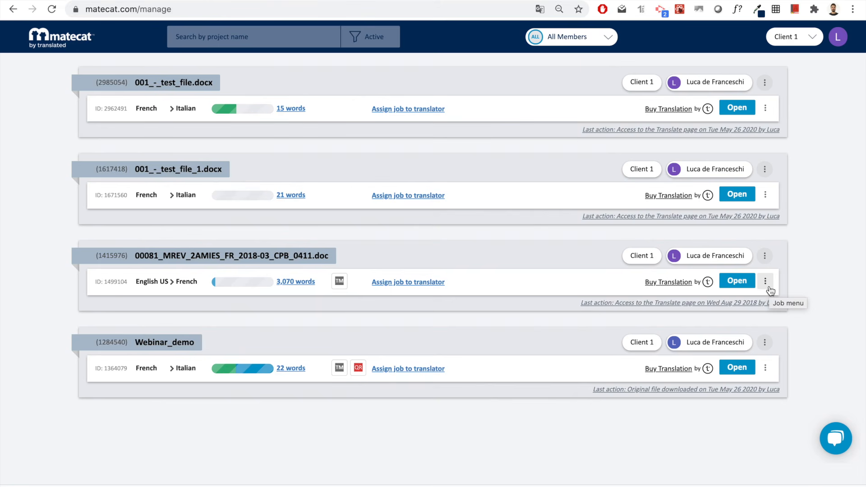
click(240, 36)
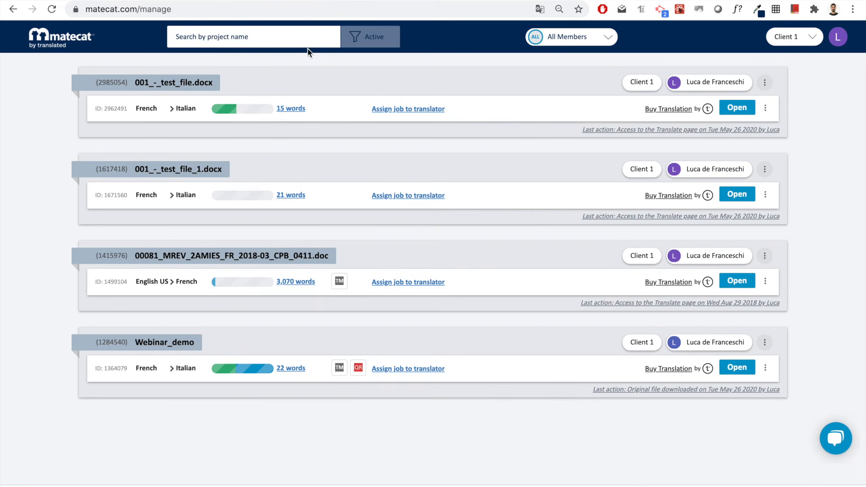
click(366, 45)
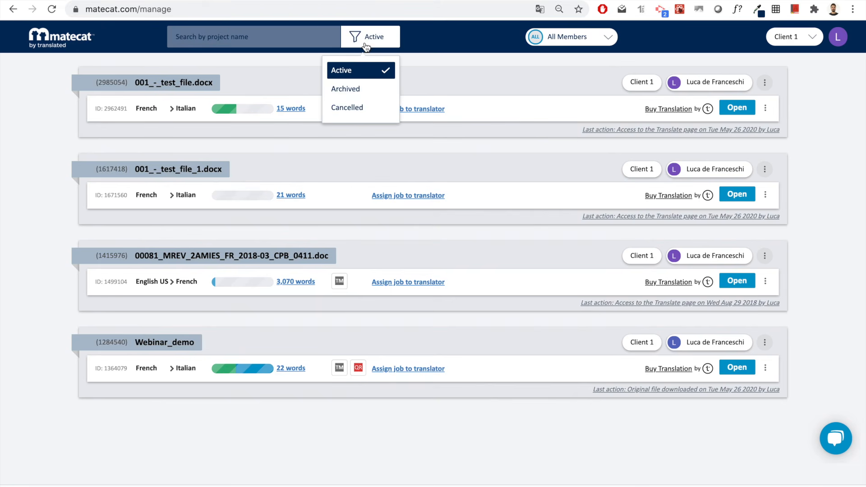
click(458, 42)
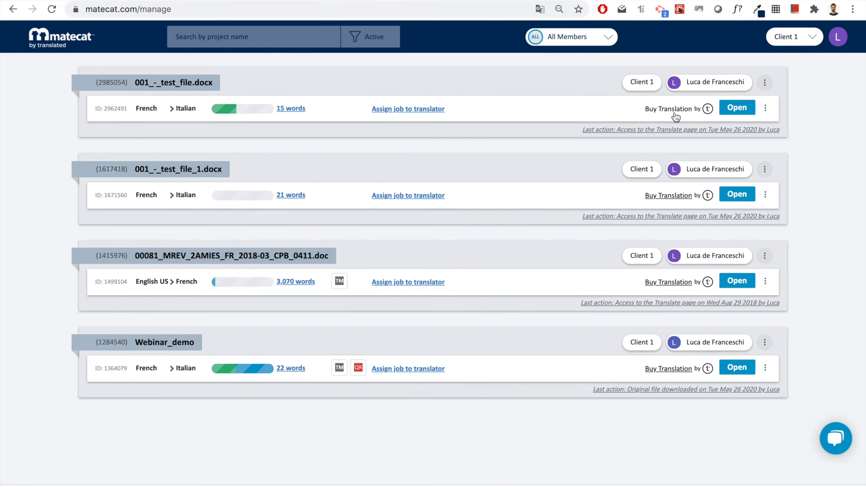
- Get an outsource quote for the French–Italian job with revision added (€16.00), and open Help
click(674, 114)
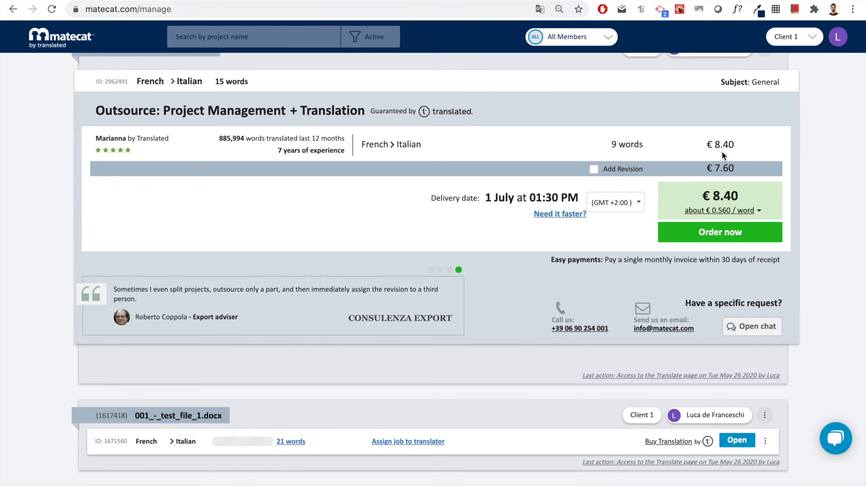
click(594, 170)
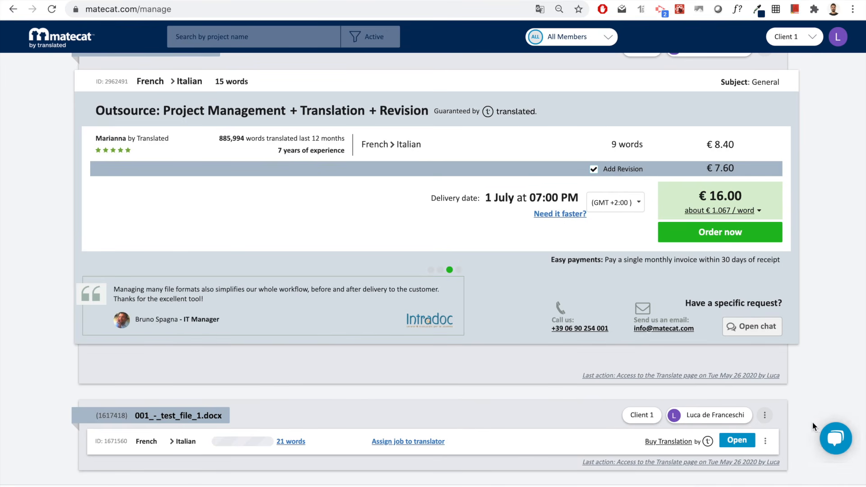
click(838, 442)
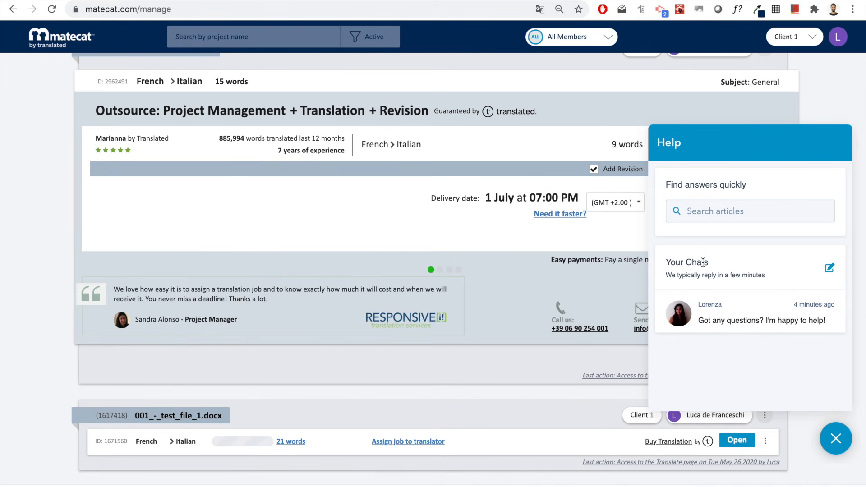
- Search the Help articles for 'translation memories'
click(699, 206)
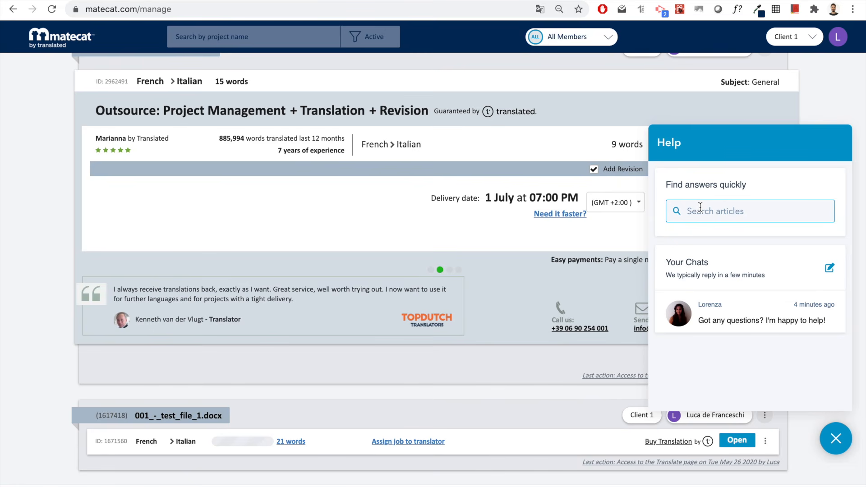
text(translation memories)
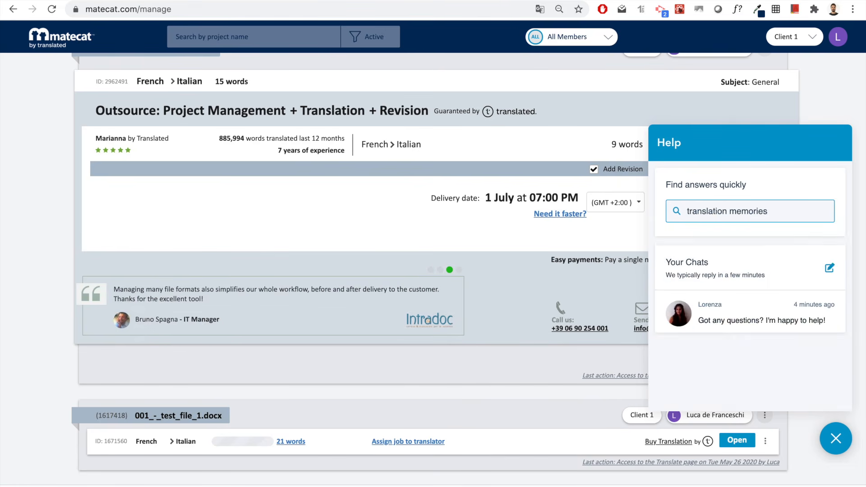